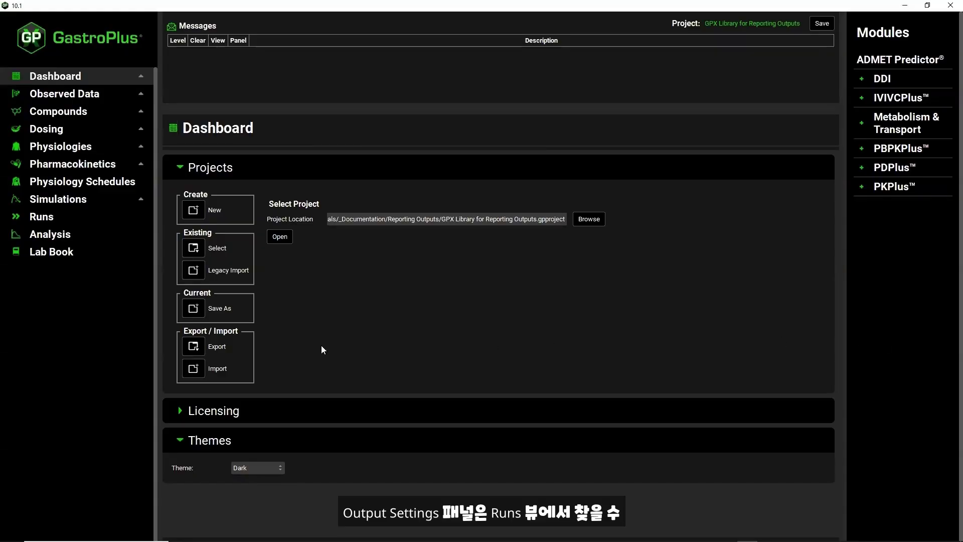
Review the analysis data caching setting in the output settings of the PO doses Cache None, Cache All and Cache Minimal runs
left_click(82, 219)
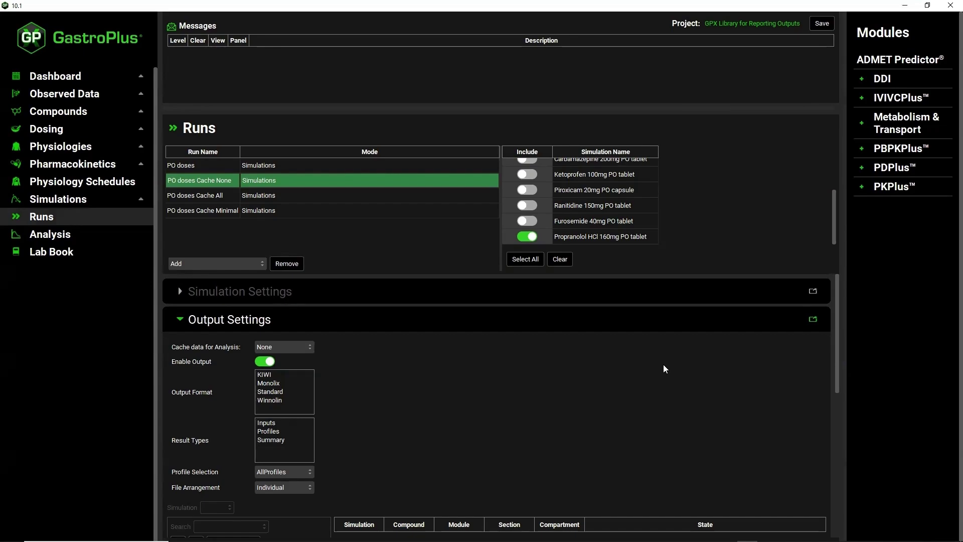
left_click(273, 349)
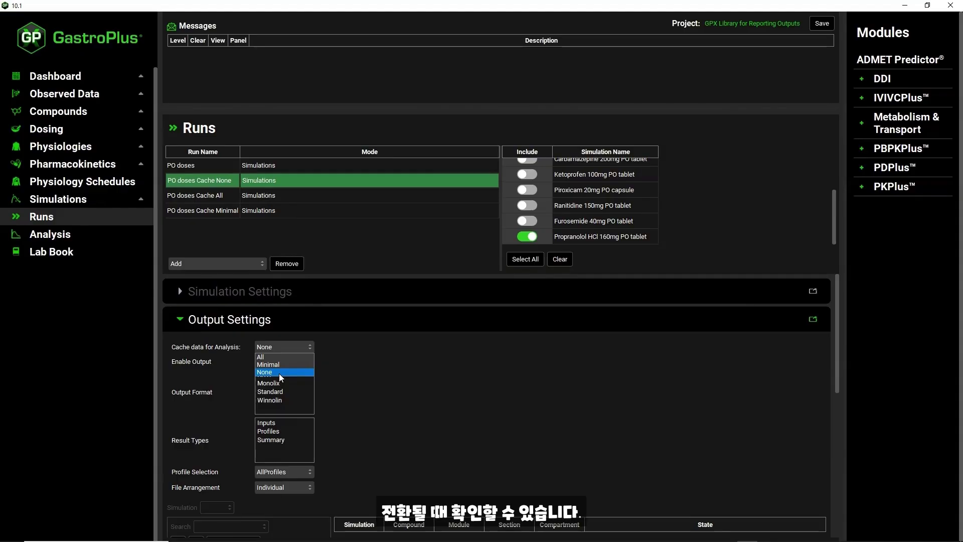
left_click(280, 371)
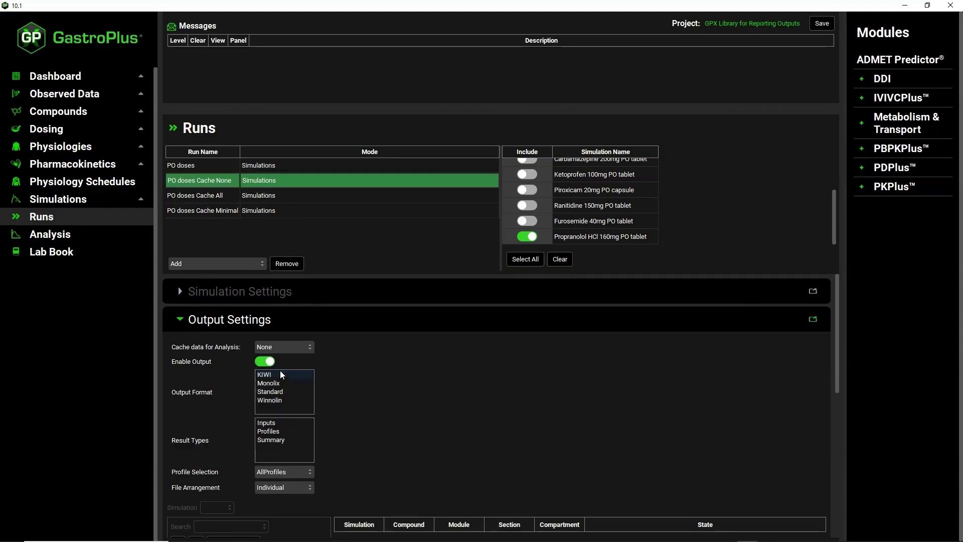
left_click(204, 195)
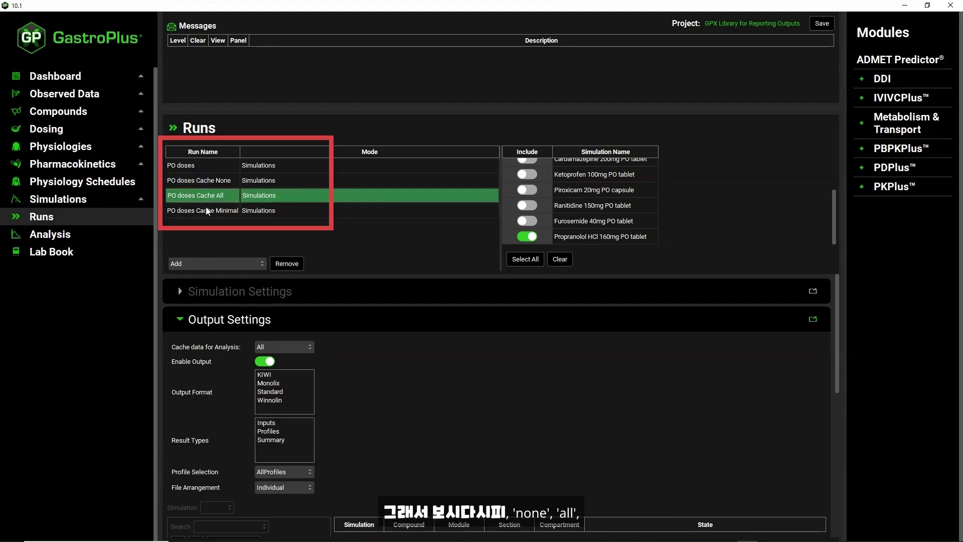
left_click(206, 210)
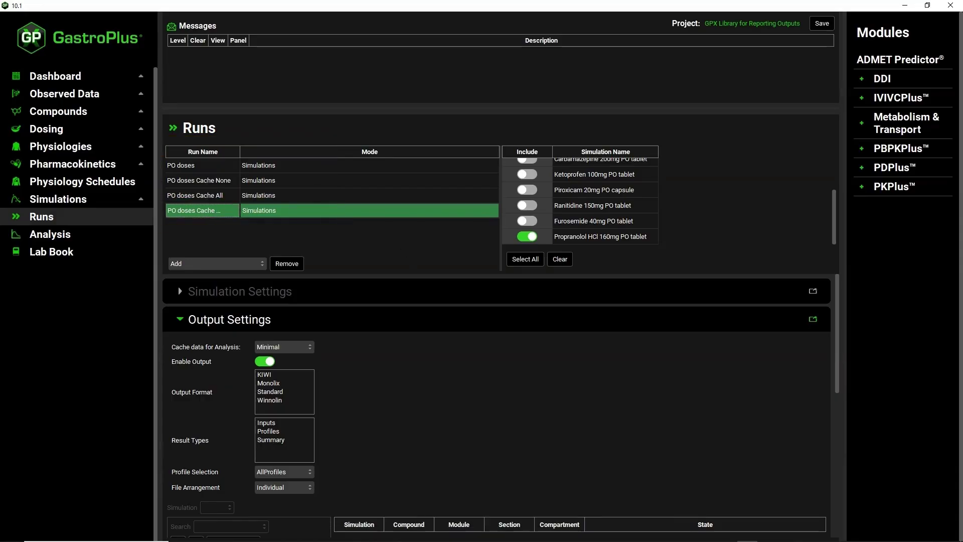
Examine the PO doses Cache None run in the analysis Key View, from CpTime through absorption and distribution to Elimination
left_click(50, 235)
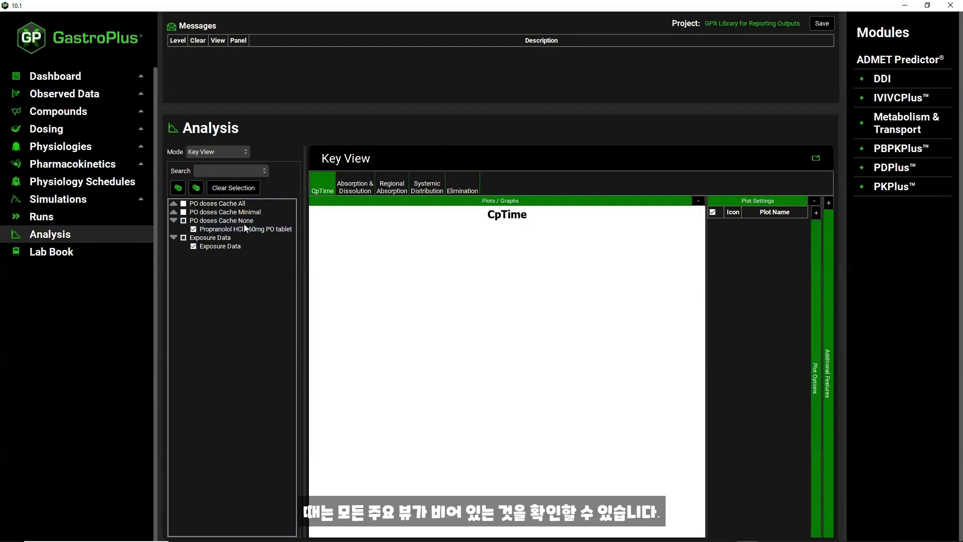
left_click(346, 188)
left_click(389, 188)
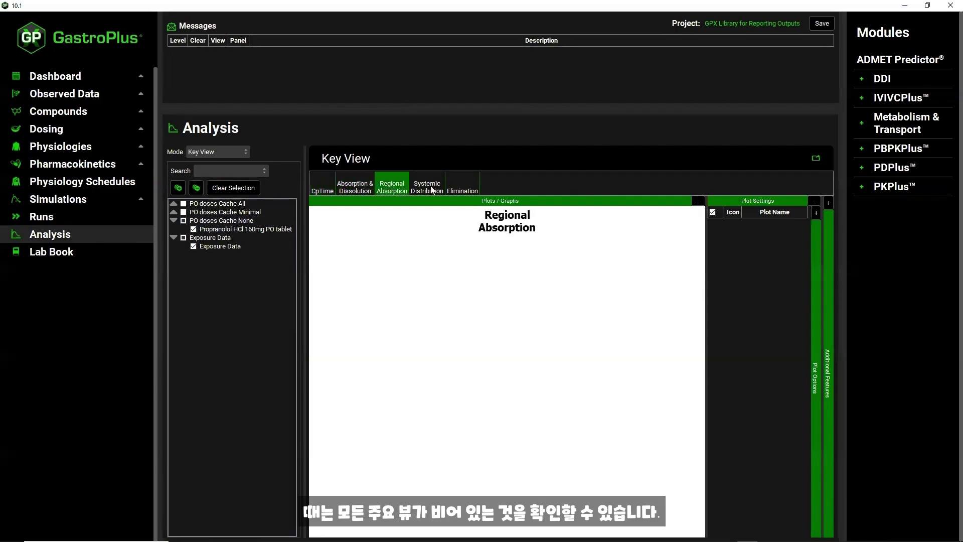
left_click(432, 190)
left_click(472, 189)
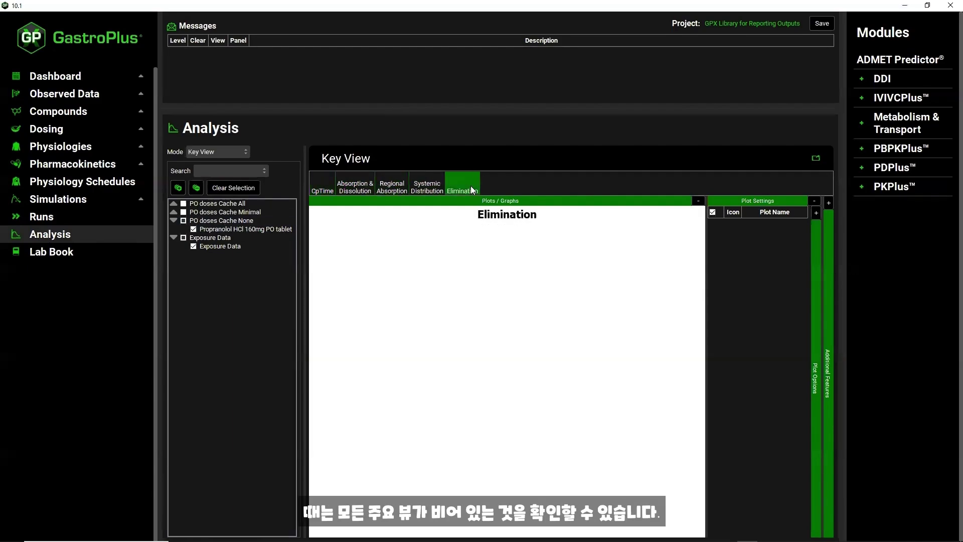
Plot the PO doses Cache All run instead of Cache None and examine each Key View plot from Elimination back to CpTime
left_click(183, 203)
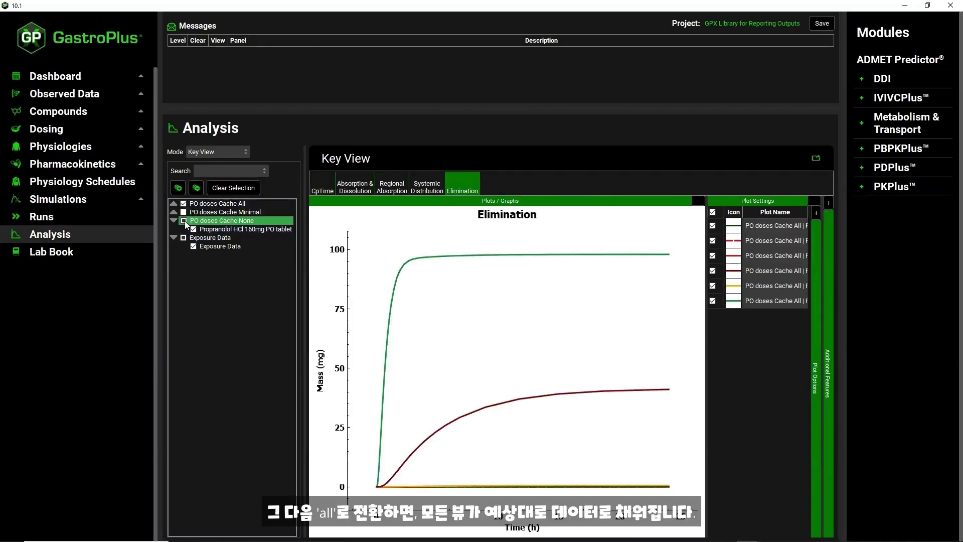
left_click(184, 221)
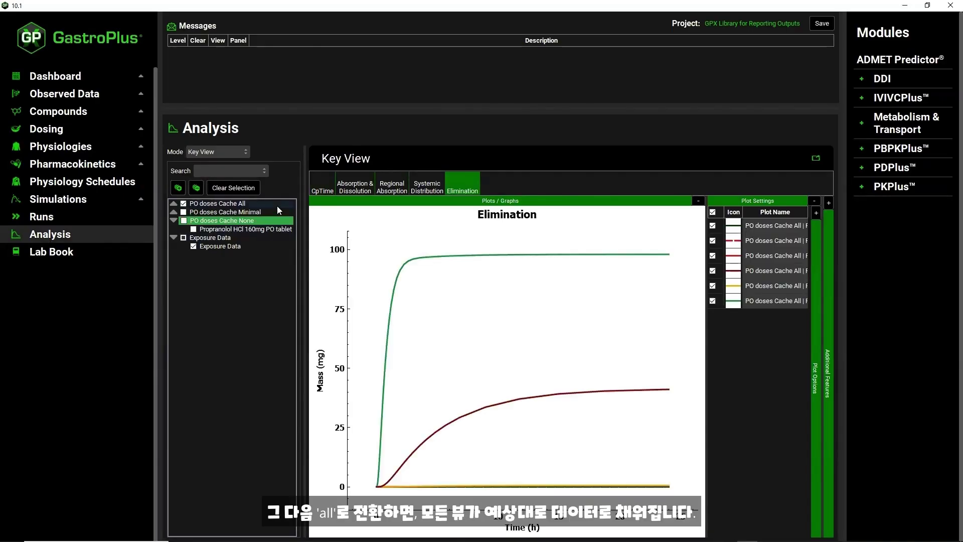
left_click(422, 184)
left_click(393, 189)
left_click(351, 190)
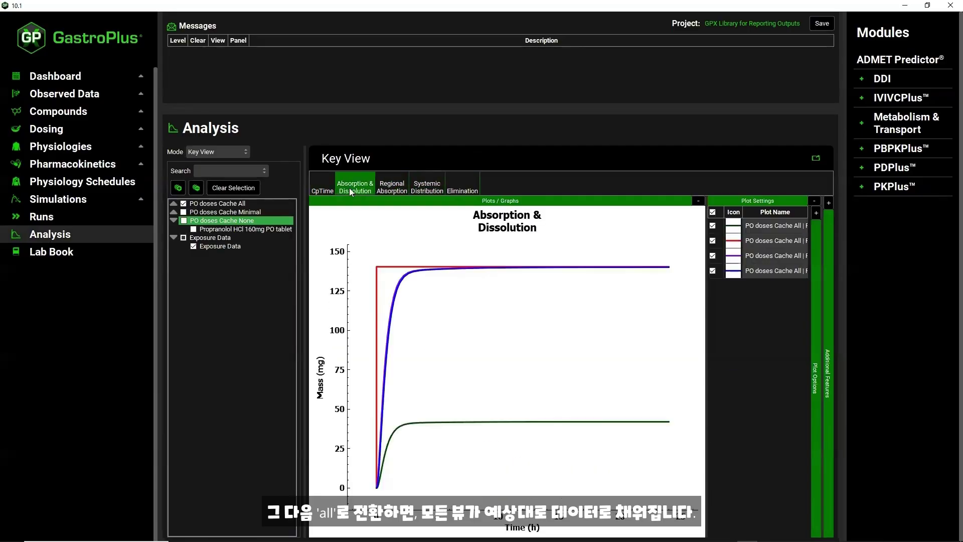
left_click(322, 188)
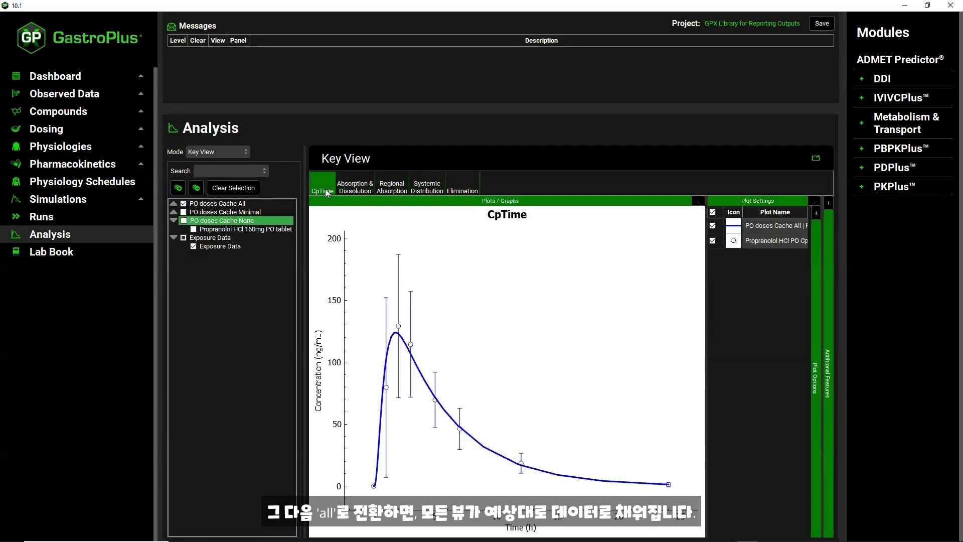
Plot the PO doses Cache Minimal run instead of Cache All and examine each Key View plot from CpTime to Elimination
left_click(184, 203)
left_click(184, 212)
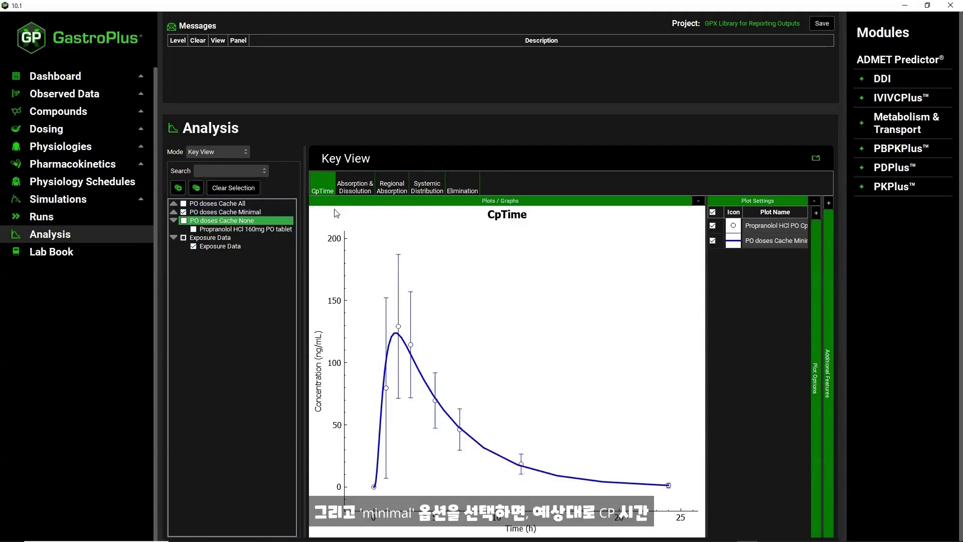
left_click(373, 190)
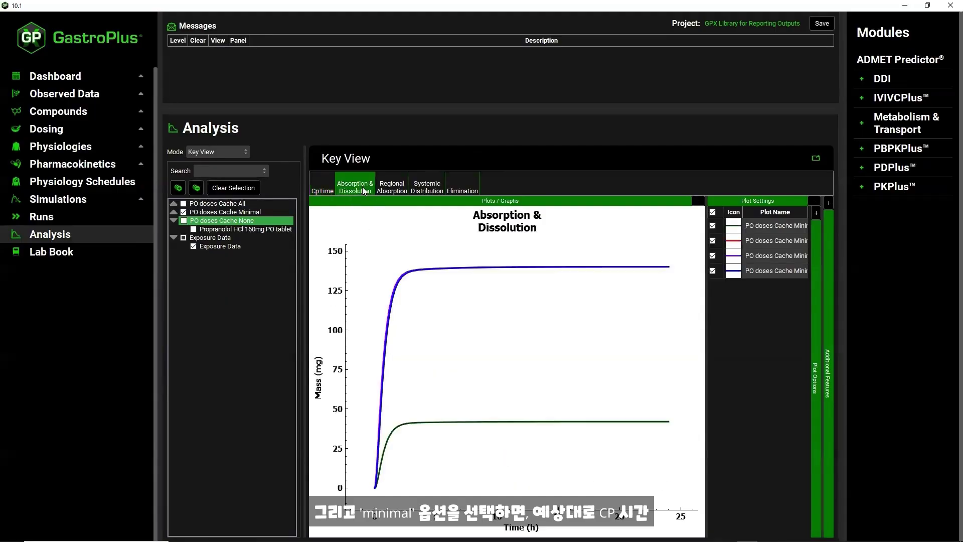
left_click(396, 189)
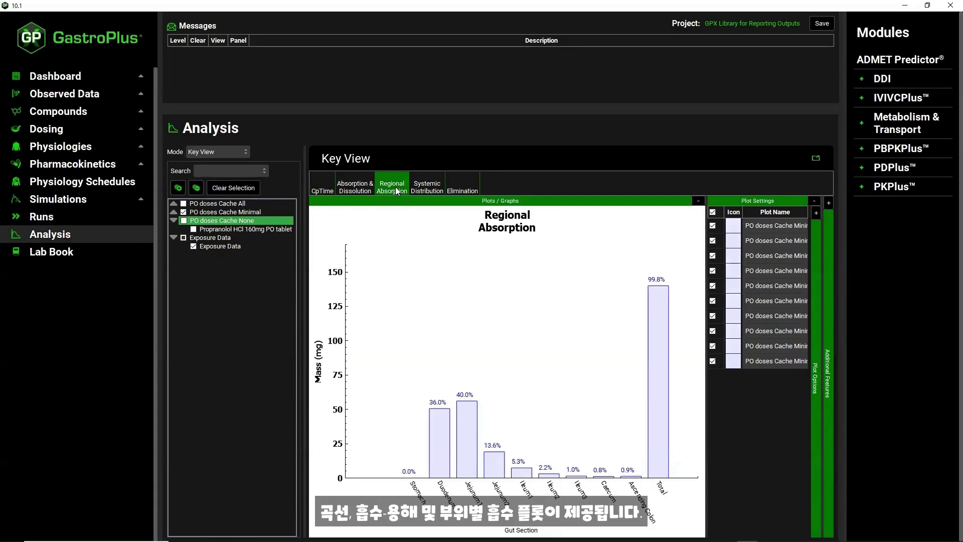
left_click(435, 193)
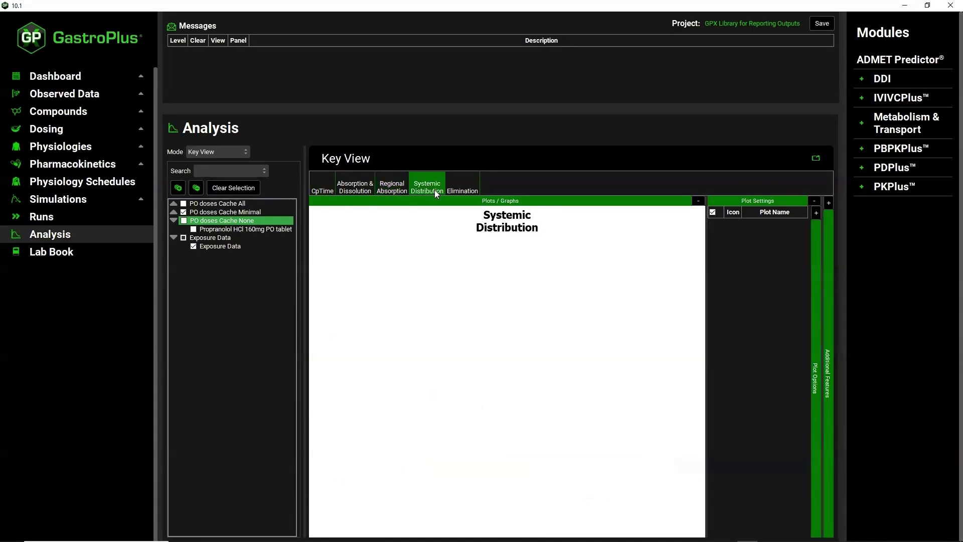
left_click(464, 188)
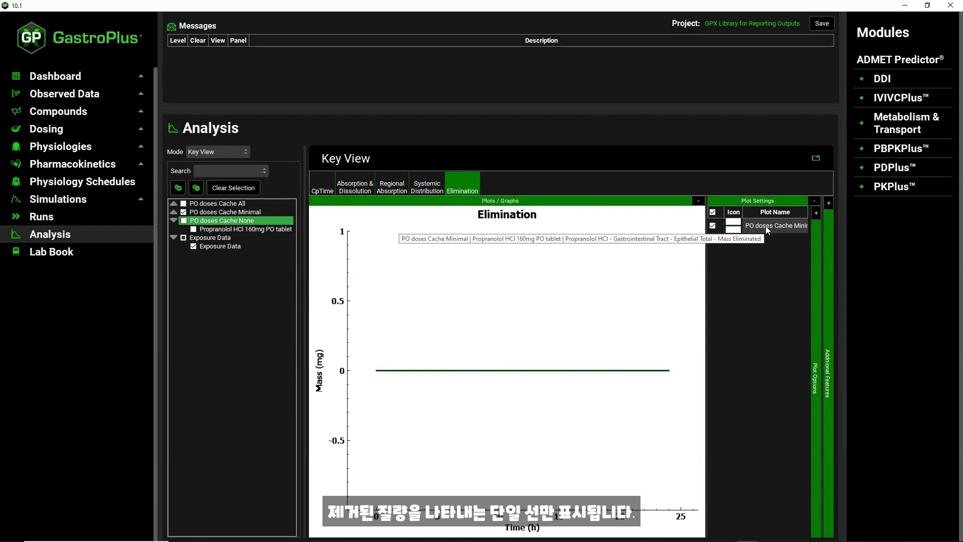
Compare the Cache All, Cache Minimal and Cache None runs in Summary View and check their statistics
left_click(244, 153)
left_click(232, 176)
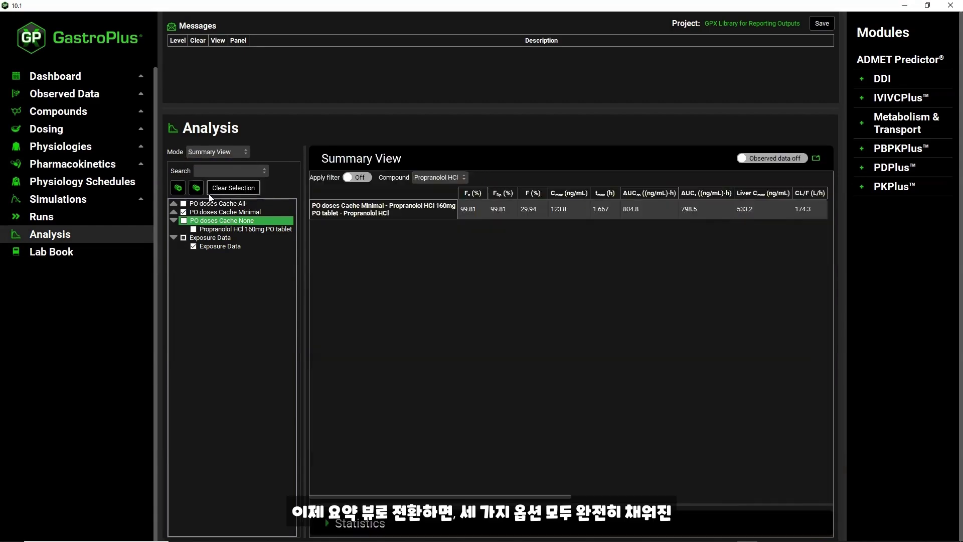
left_click(183, 203)
left_click(183, 220)
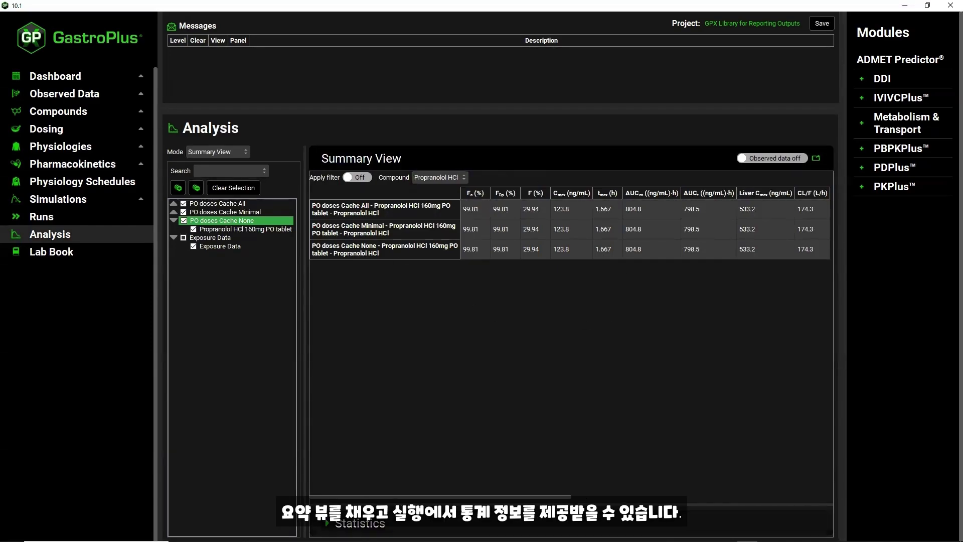
left_click(441, 524)
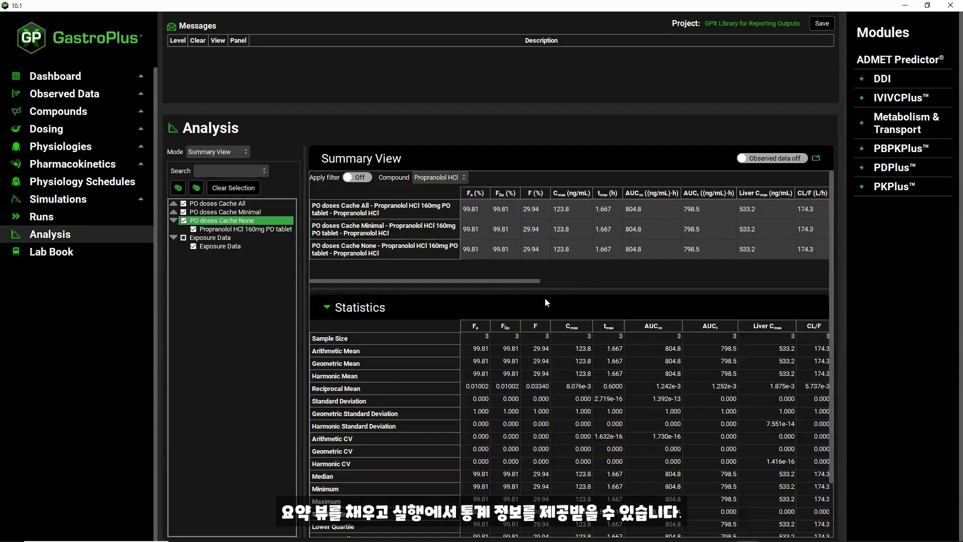
left_click(328, 307)
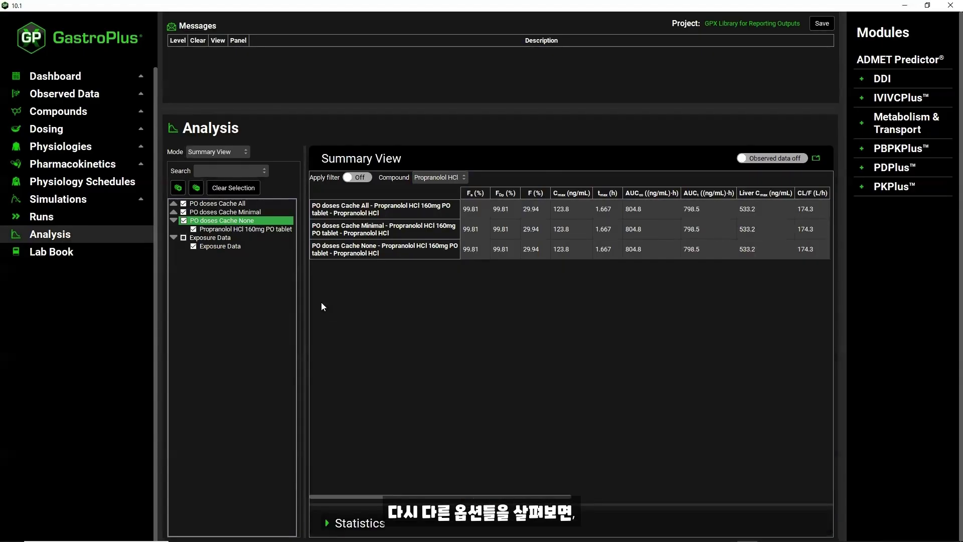
Set the PO doses Cache All run's output format to Standard and its result types to Inputs and Summary
left_click(59, 215)
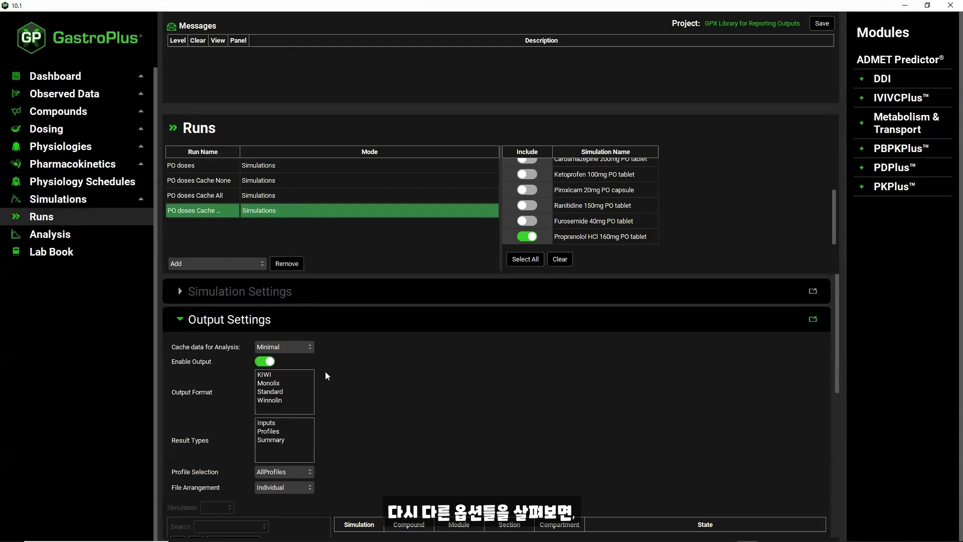
left_click(214, 200)
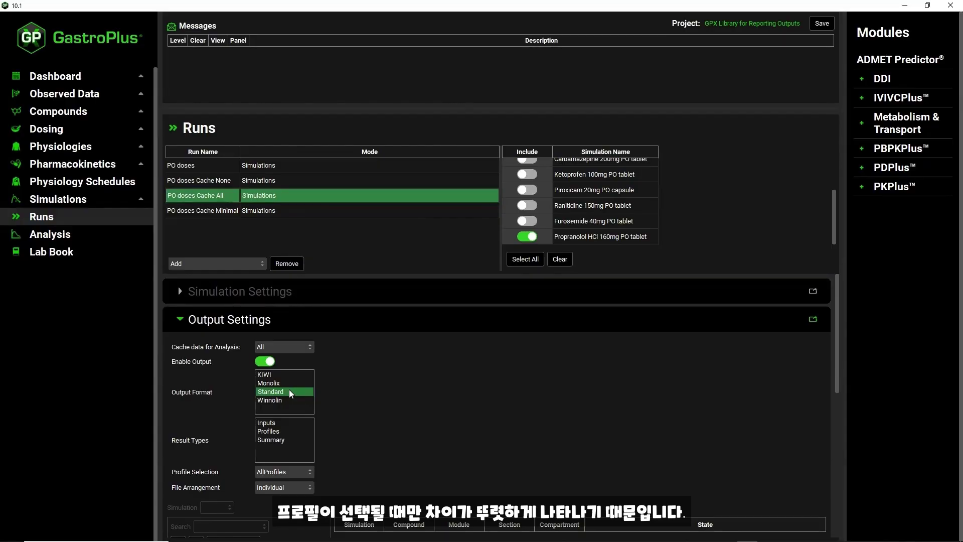
scroll(289, 389, "down", 1)
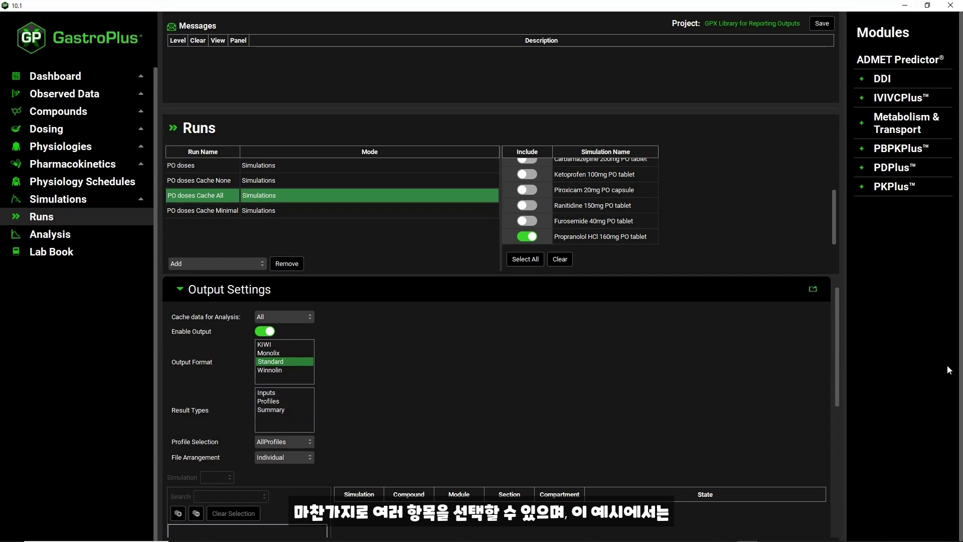
left_click(288, 393)
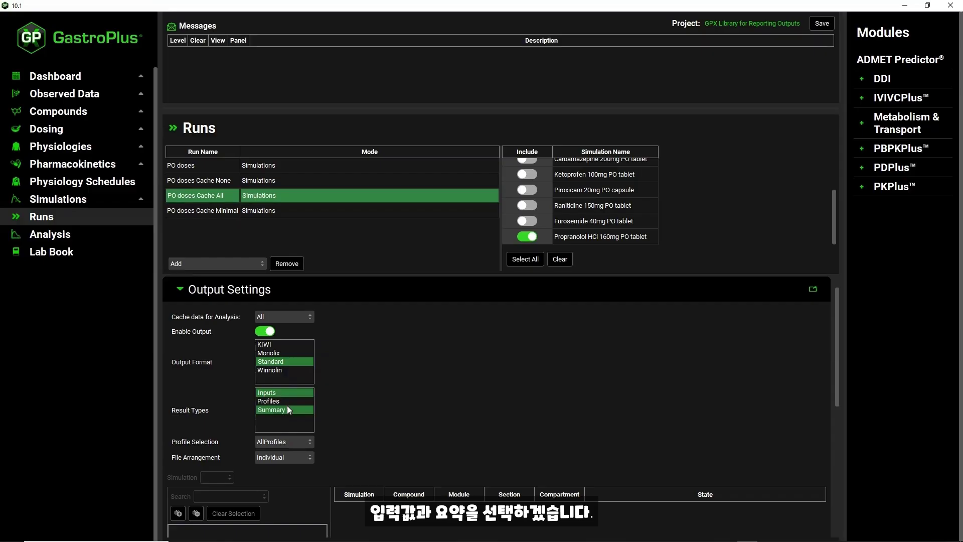
Set the run's profile selection to SelectedProfiles and its file arrangement to Composite
left_click(287, 443)
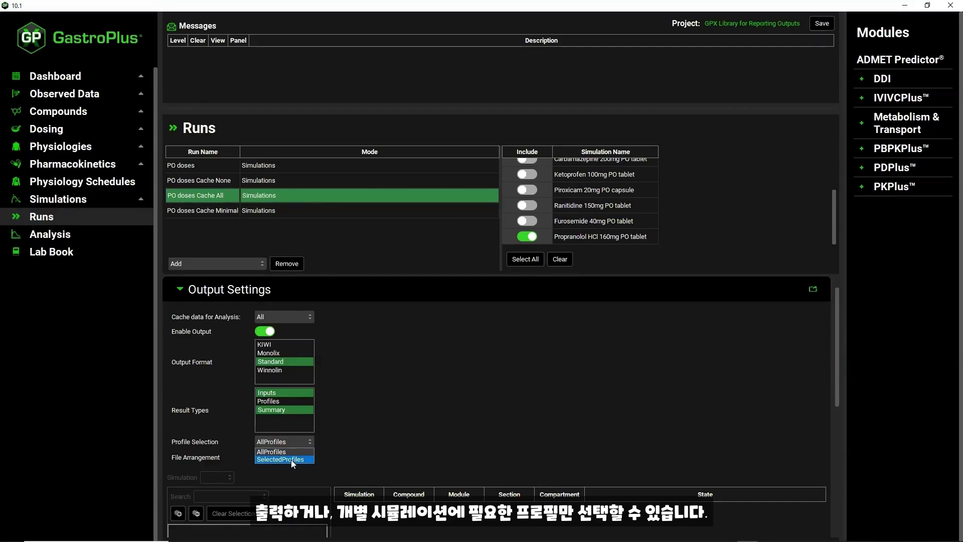
left_click(291, 460)
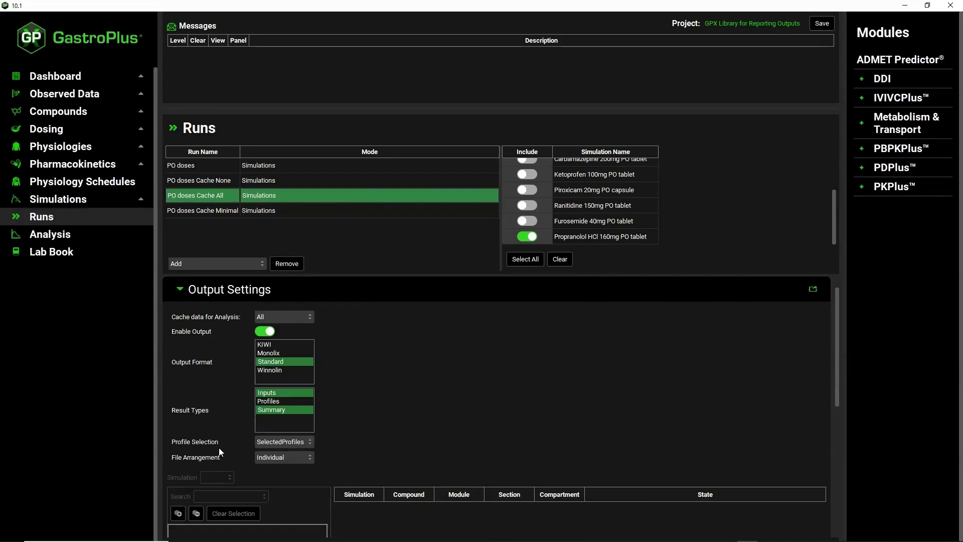
left_click(299, 457)
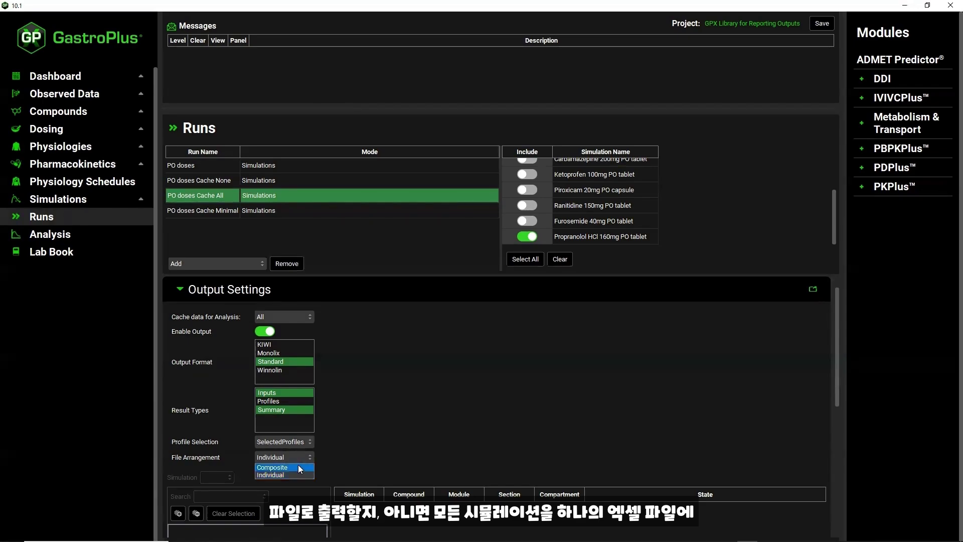
left_click(299, 466)
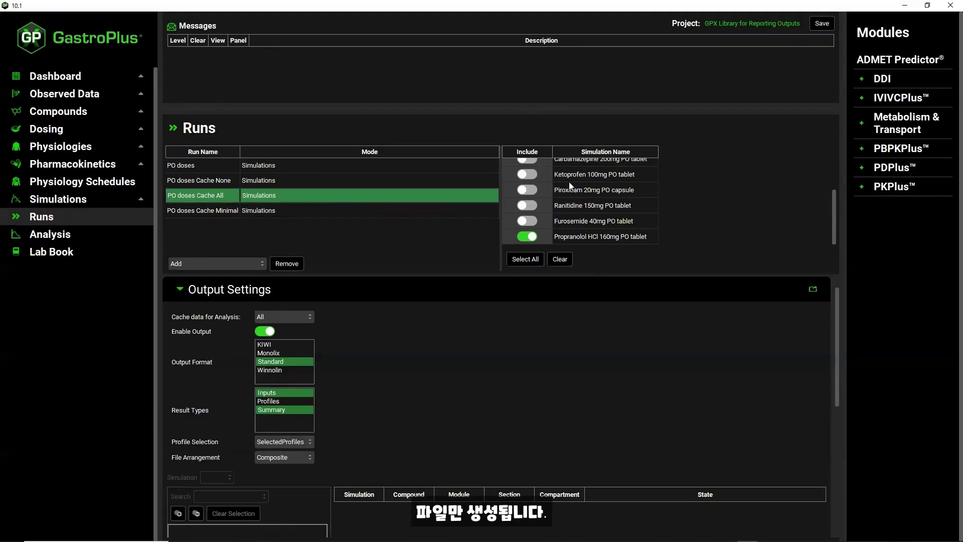
Include the Atenolol 100mg and Brick Dust 10mg PO tablet simulations in the PO doses Cache All run and start it
scroll(580, 191, "up", 3)
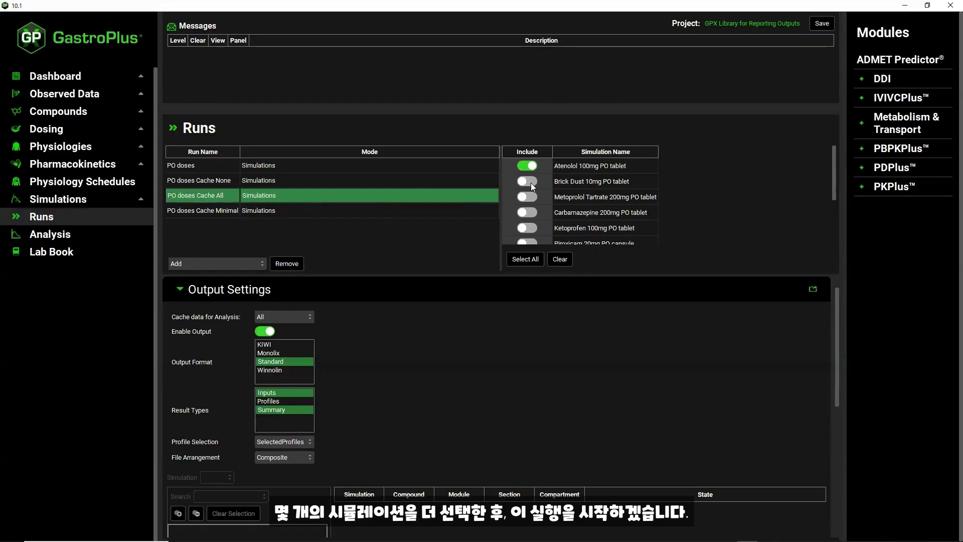
scroll(272, 455, "down", 3)
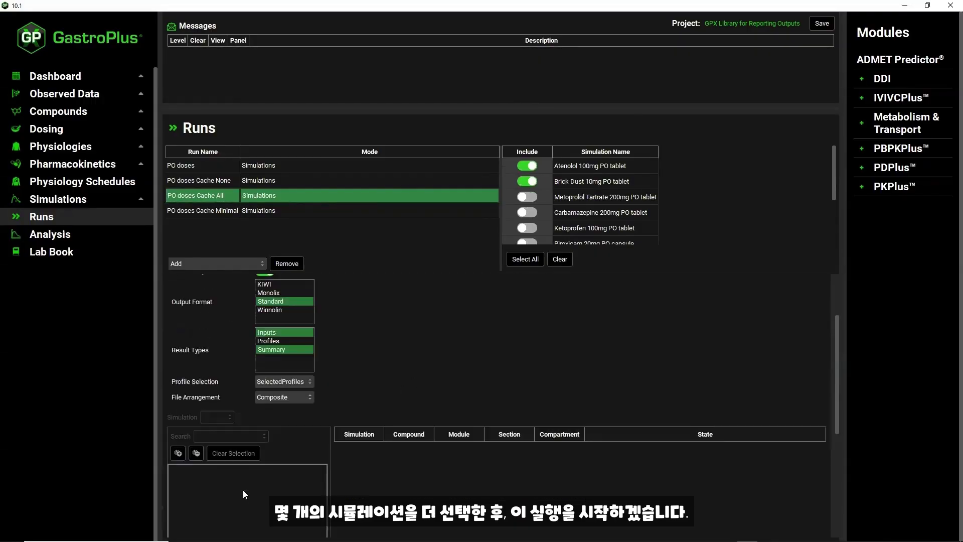
left_click(182, 490)
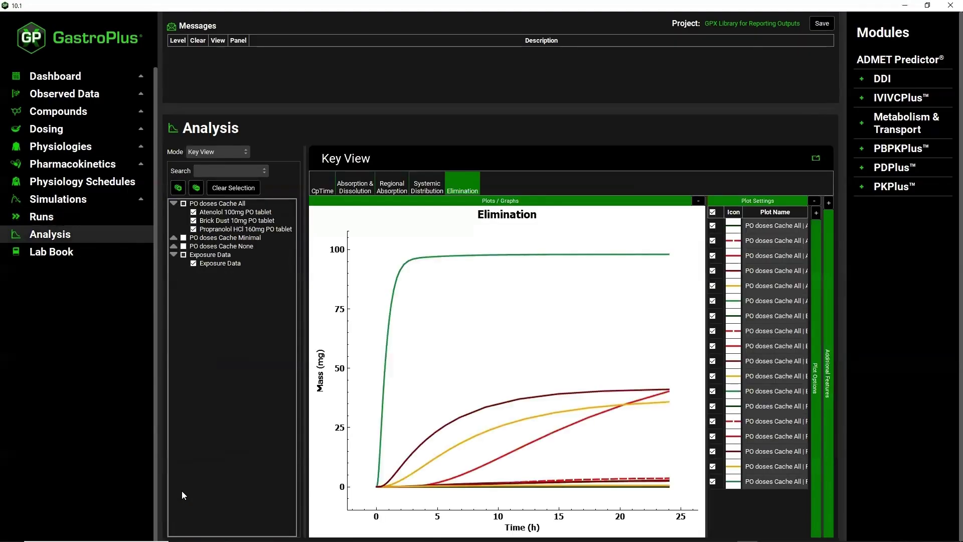
View the run's CpTime plot, and in File Explorer open the PO doses Cache All output folder inside Reporting Outputs
left_click(329, 184)
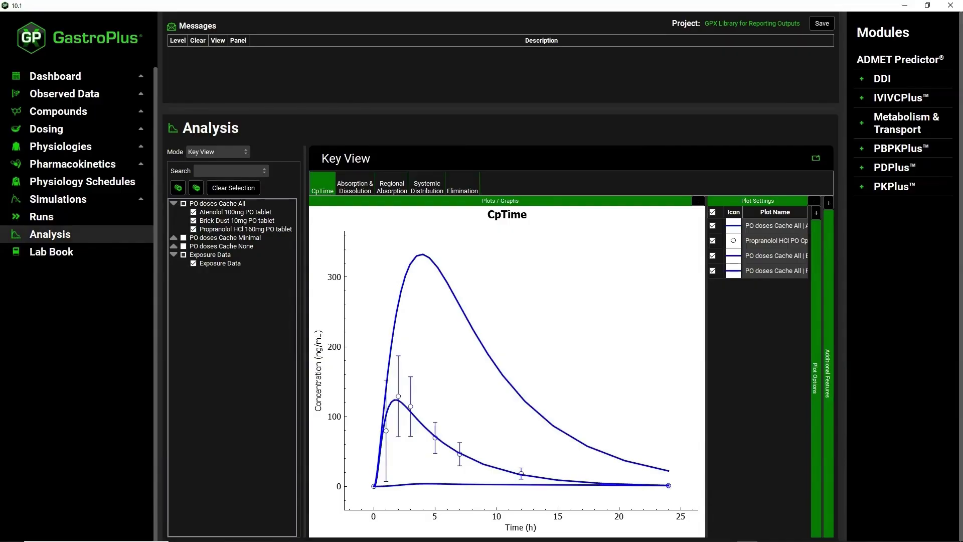
key("alt+Tab")
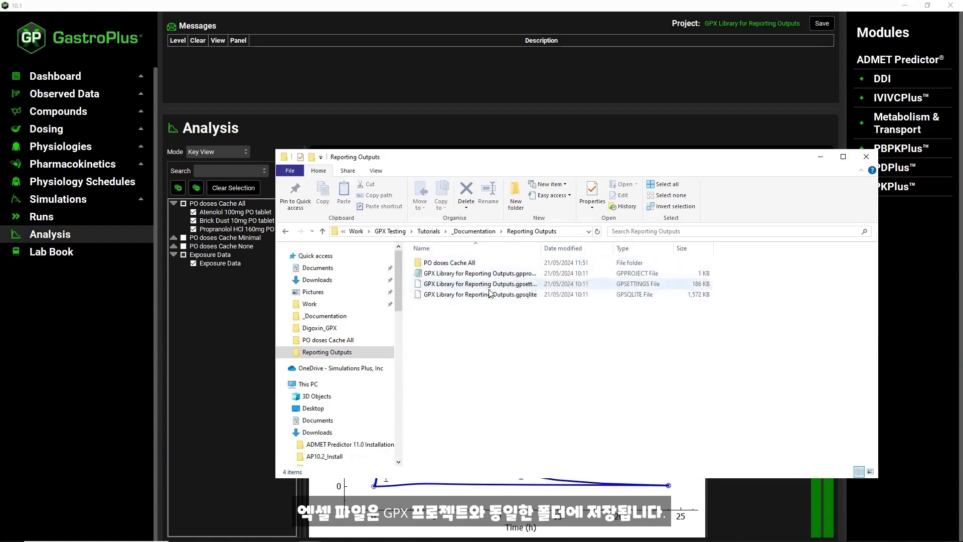
double_click(468, 264)
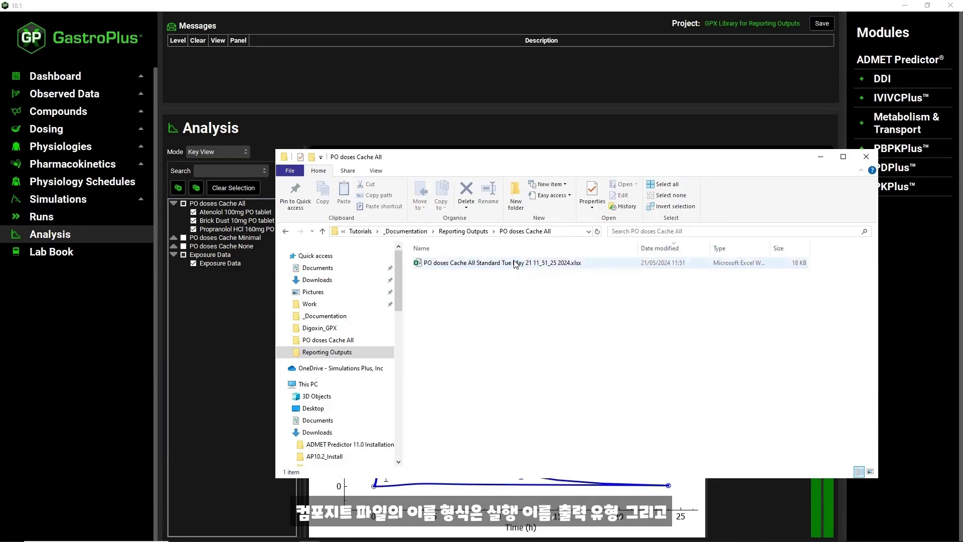
Open the PO doses Cache All Standard composite workbook in Excel and auto-fit all column widths on the Summary sheet
double_click(552, 263)
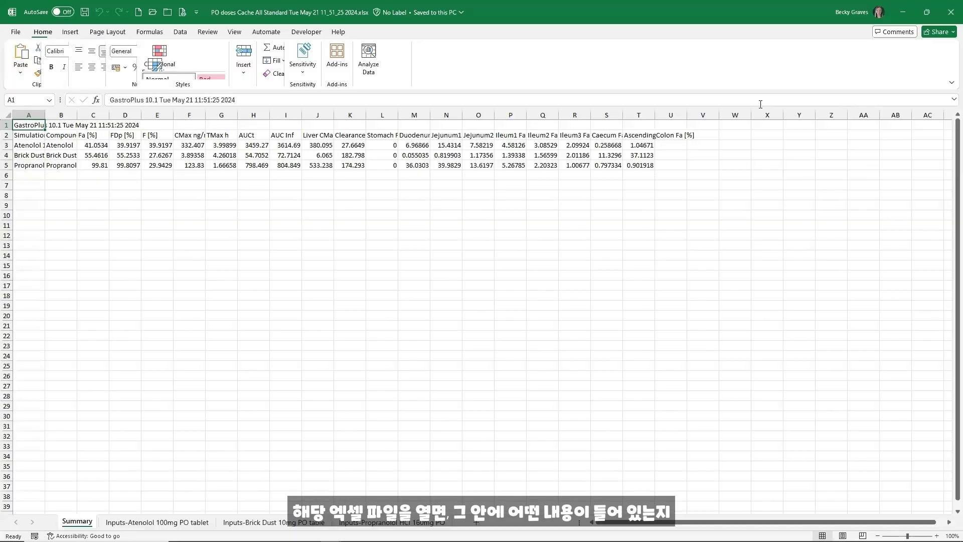
left_click(8, 115)
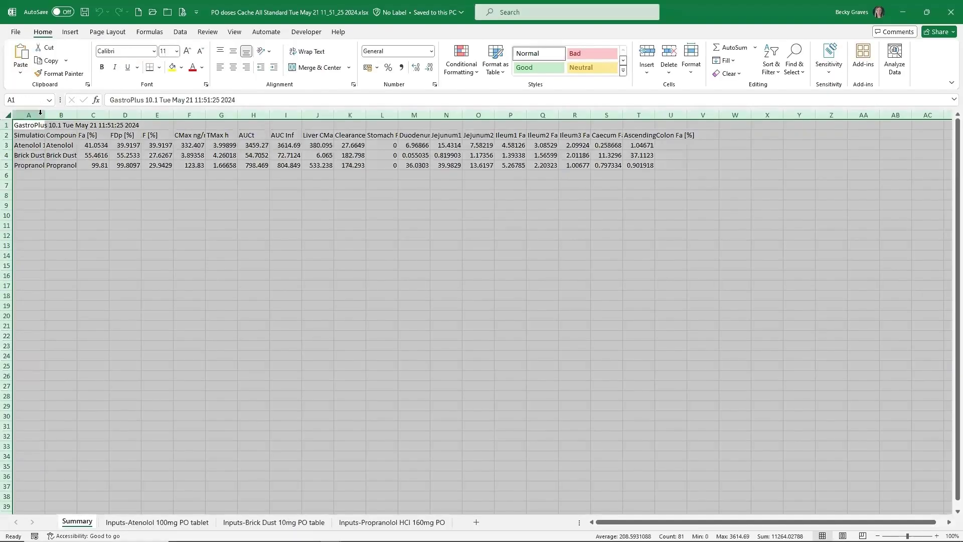
double_click(45, 115)
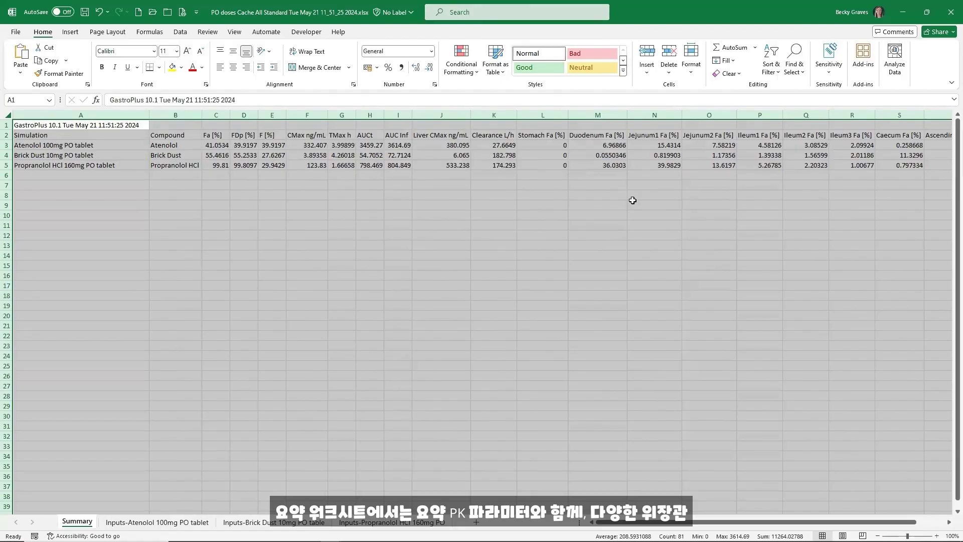
left_click(568, 175)
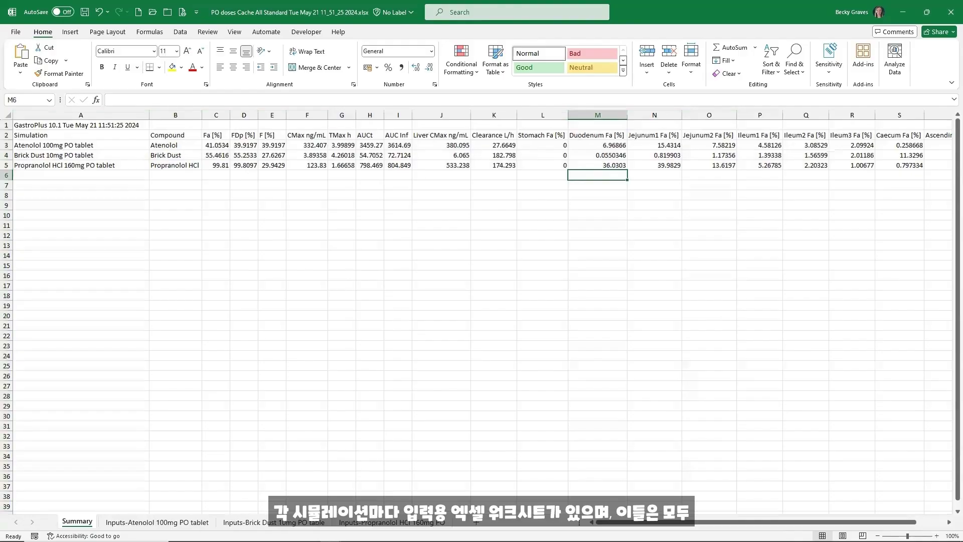
Auto-fit all column widths on the Inputs-Atenolol 100mg PO tablet sheet
left_click(201, 522)
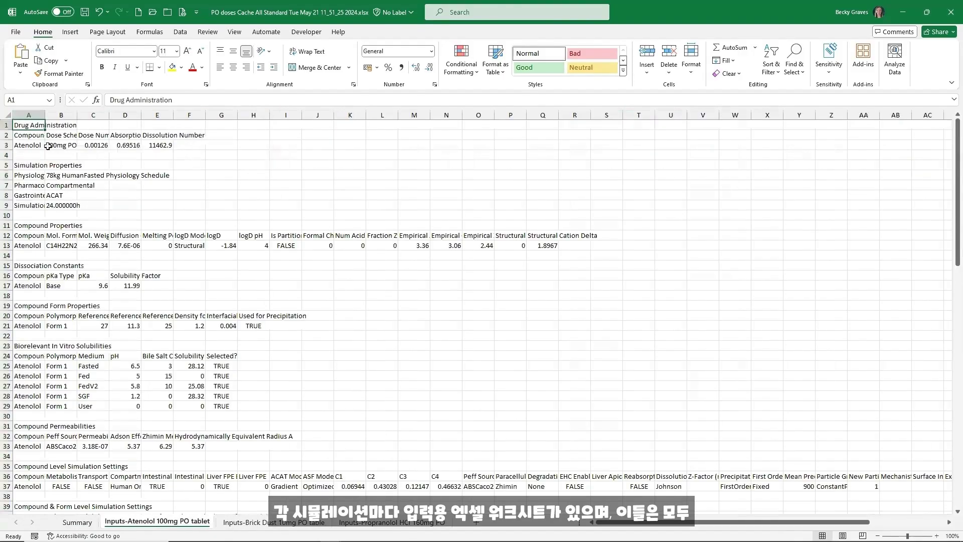
left_click(8, 115)
double_click(45, 112)
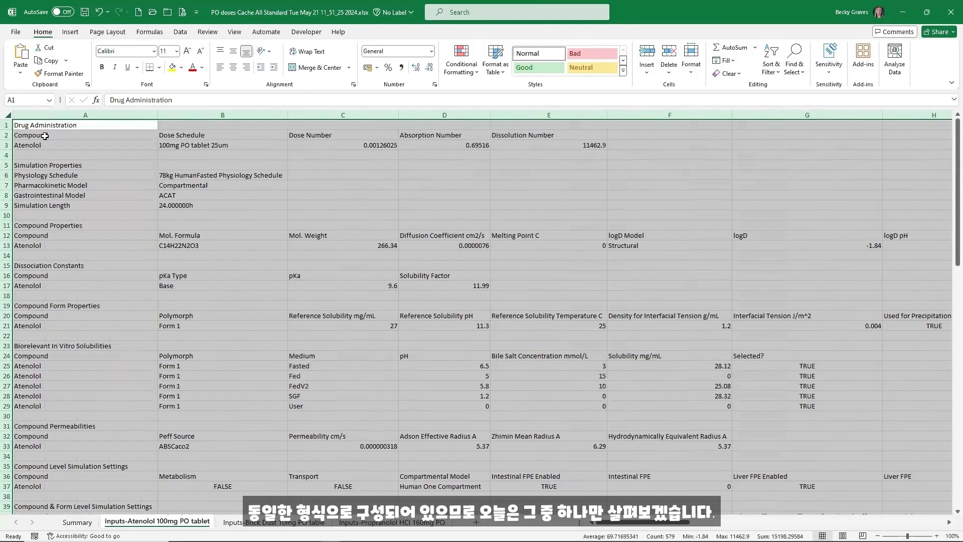
left_click(45, 136)
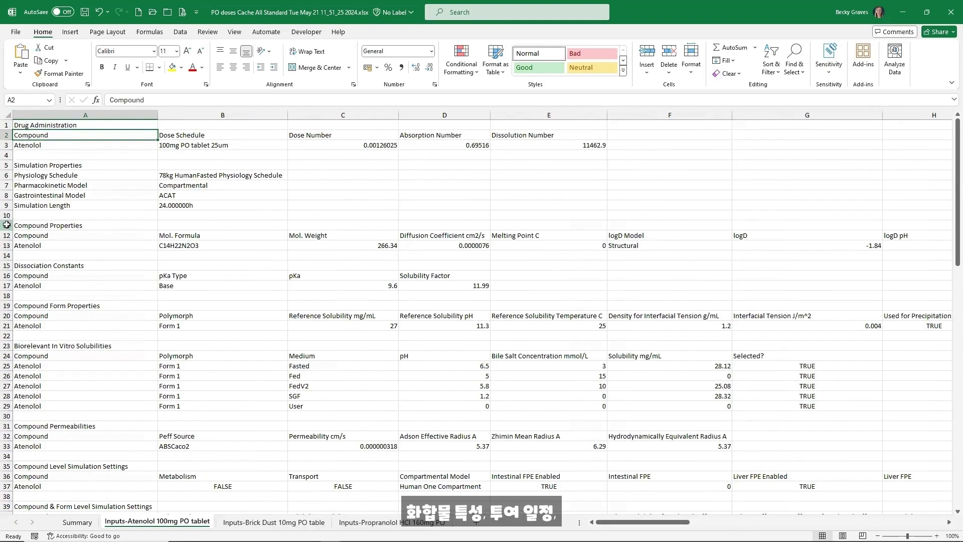
Examine the compound property, dose schedule, drug formulation and physiology sections of the Atenolol inputs sheet
left_click_drag(7, 224, 44, 486)
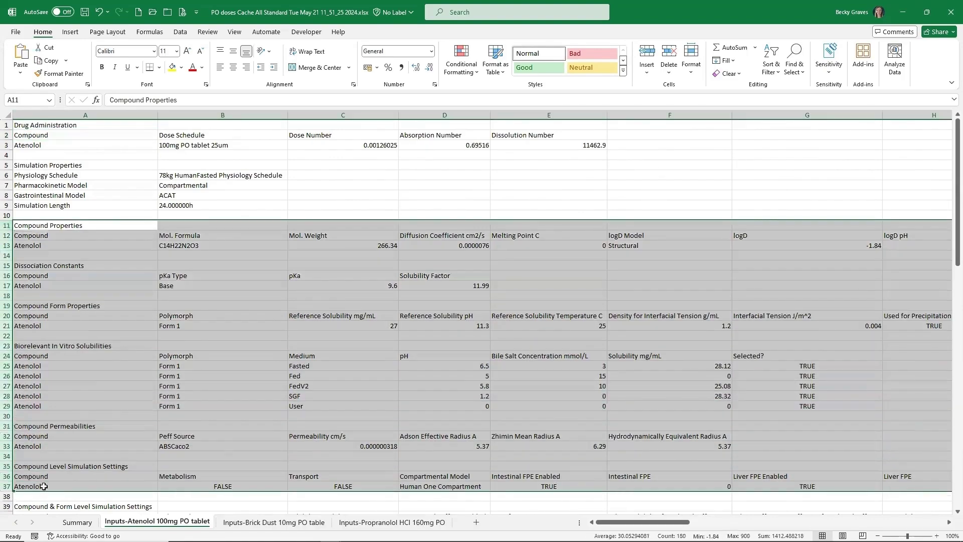
scroll(51, 477, "down", 9)
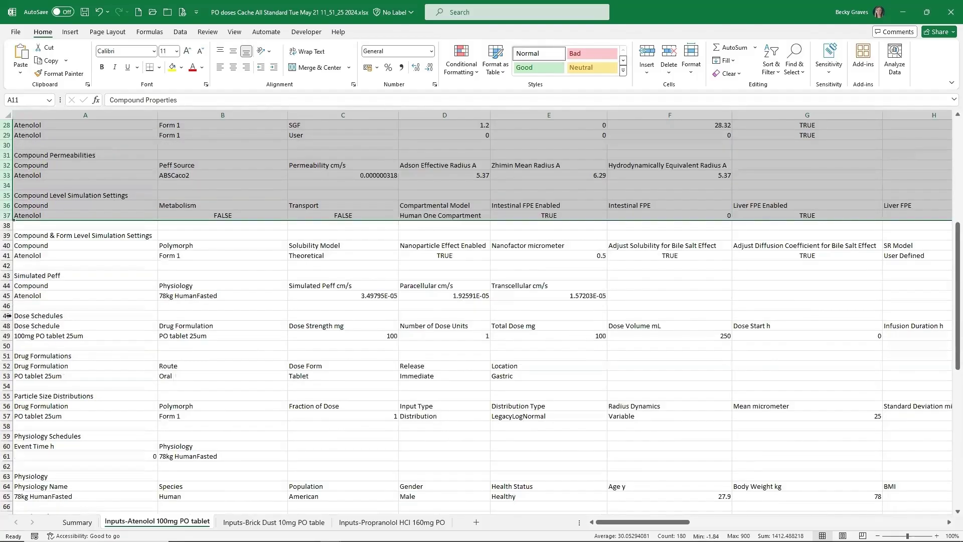
left_click_drag(8, 316, 25, 383)
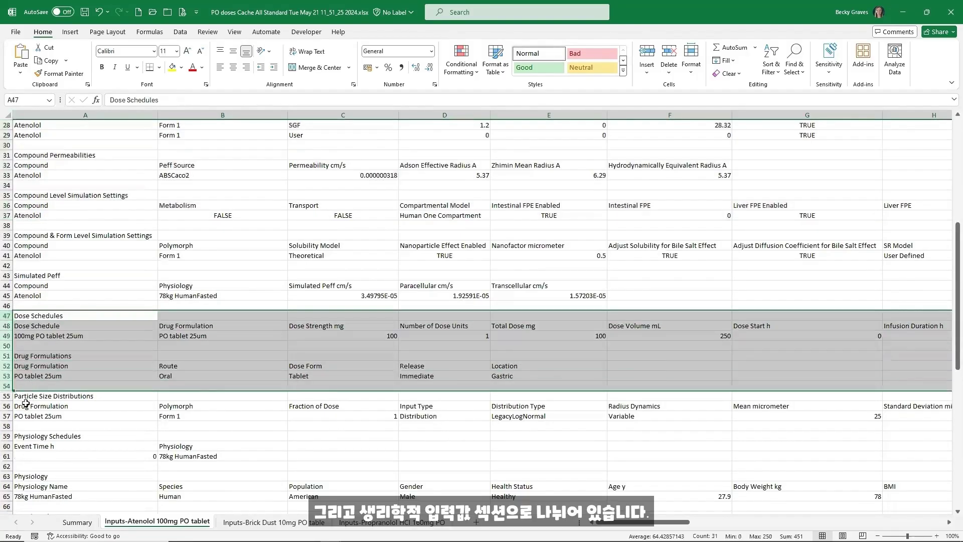
scroll(25, 403, "down", 5)
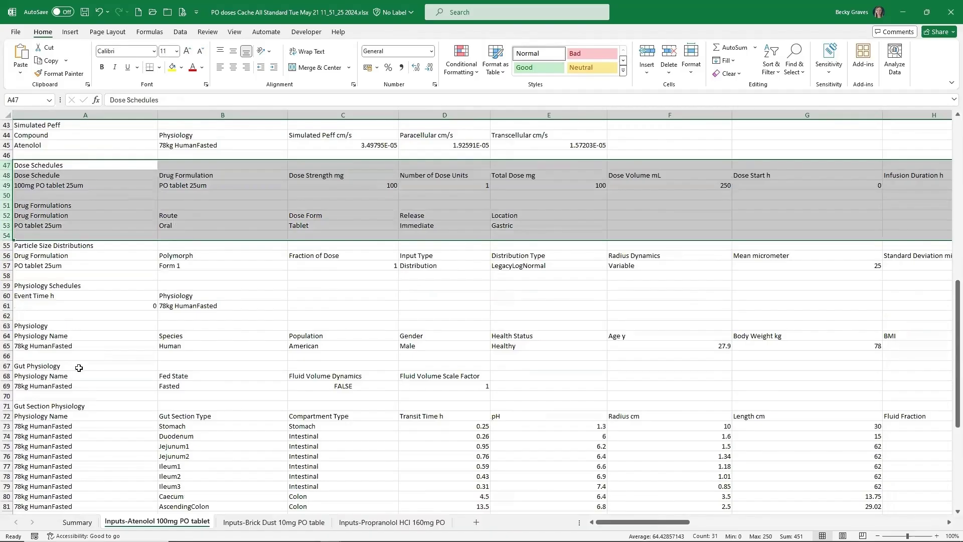
scroll(79, 367, "down", 2)
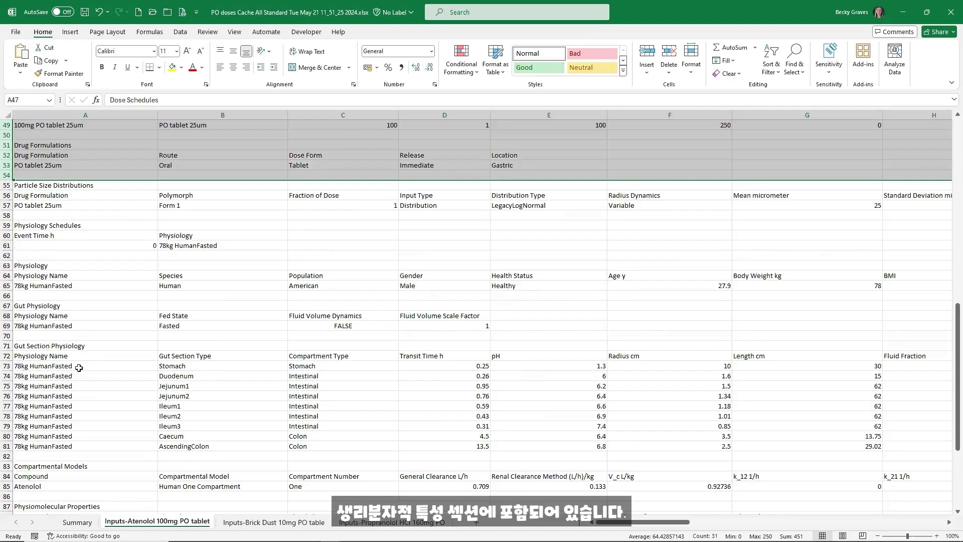
scroll(42, 328, "down", 1)
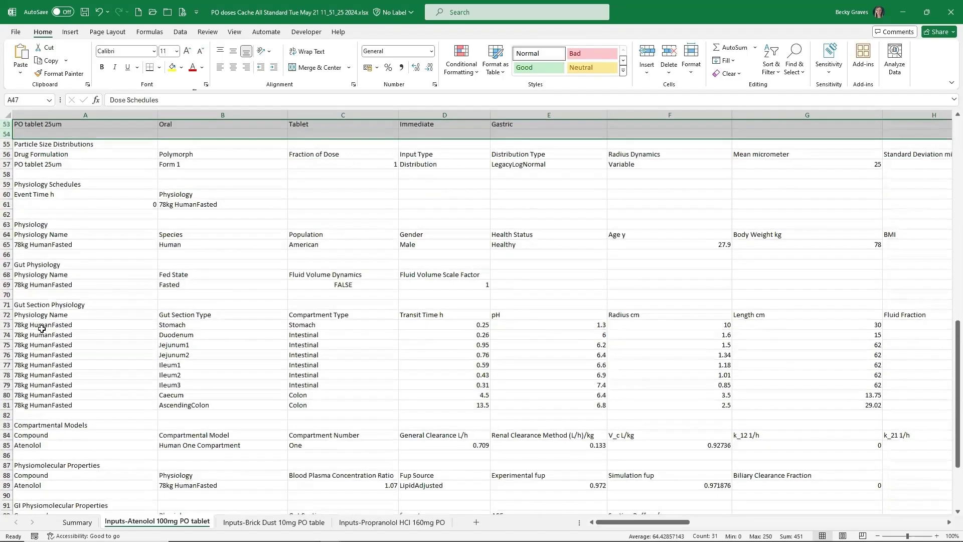
Examine the Physiomolecular Properties, GI Physiomolecular Properties and Compartmental Models sections, plus the empty rows below them
scroll(42, 328, "down", 5)
left_click_drag(8, 325, 7, 346)
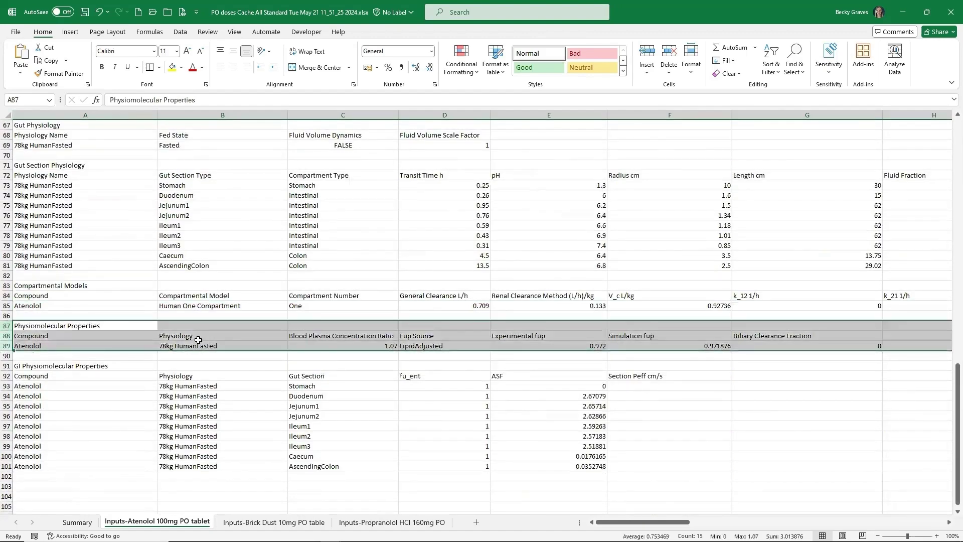
left_click(7, 365)
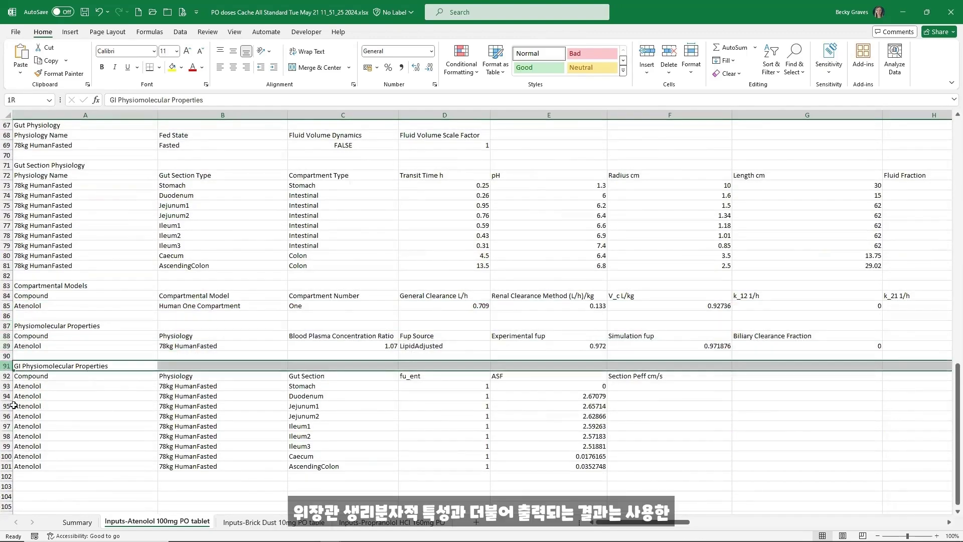
left_click_drag(13, 405, 23, 476)
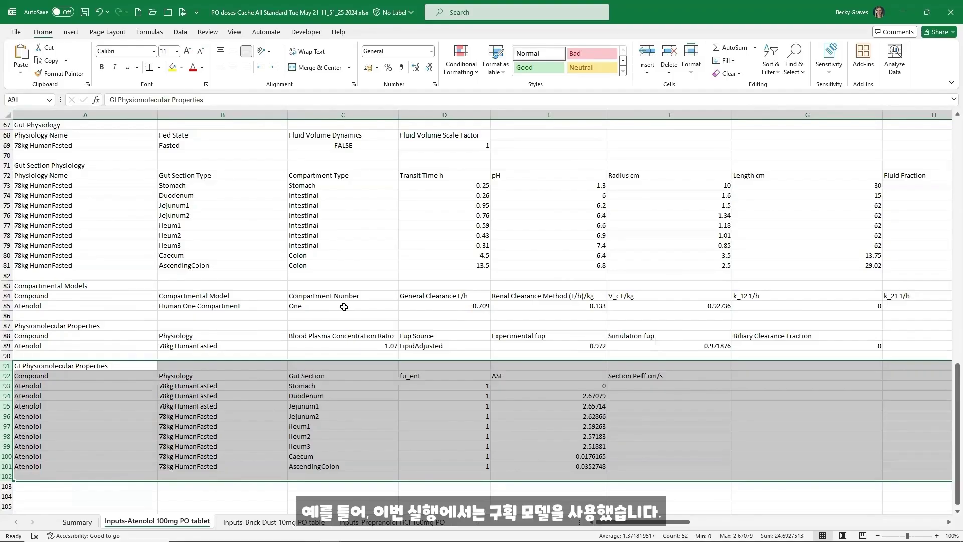
left_click(5, 286)
left_click_drag(5, 285, 15, 306)
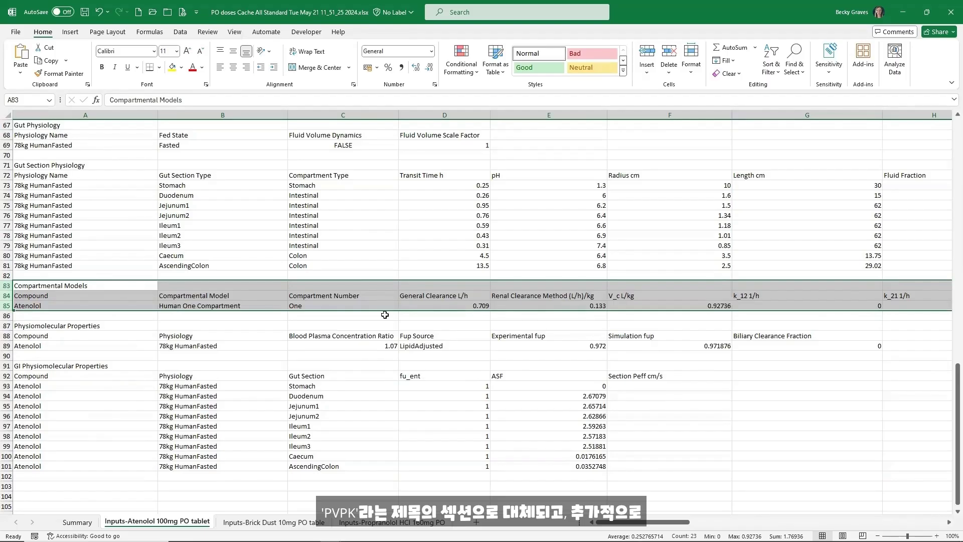
scroll(385, 314, "down", 3)
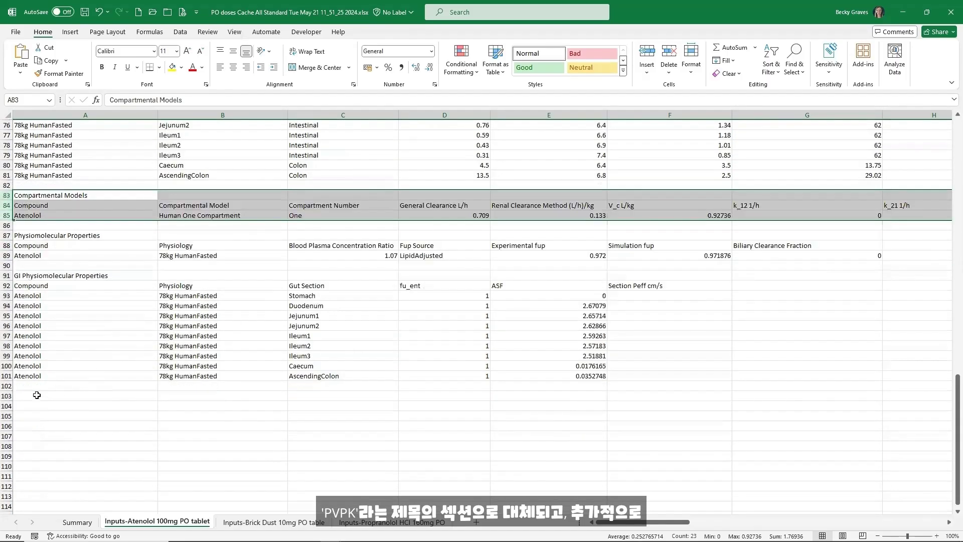
left_click_drag(8, 396, 43, 475)
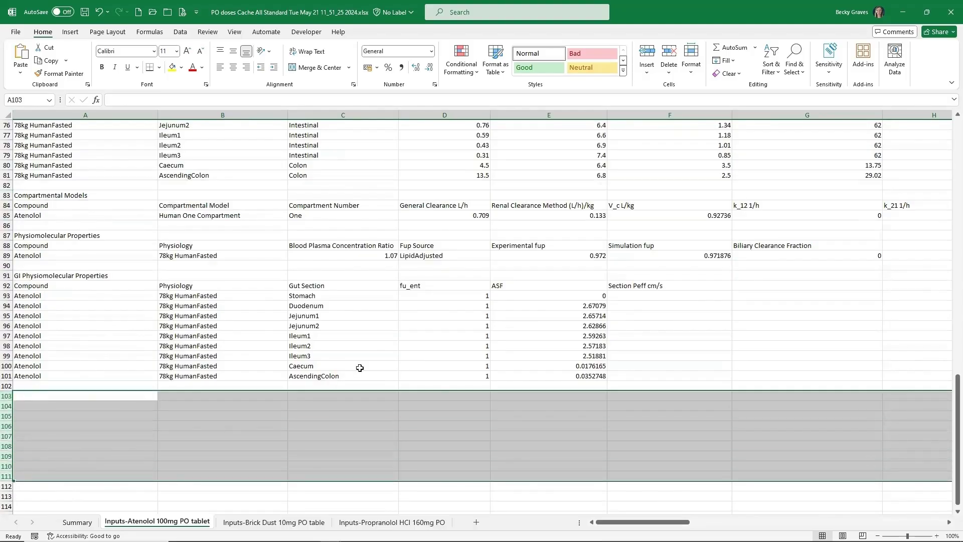
Switch back to GastroPlus and set the PO doses Cache All run's result types to Profiles only
left_click(901, 10)
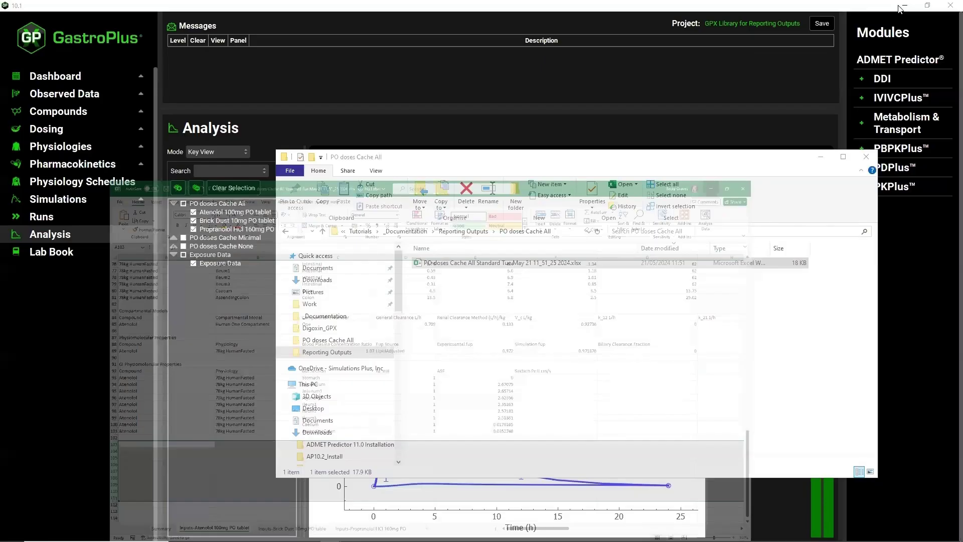
left_click(821, 156)
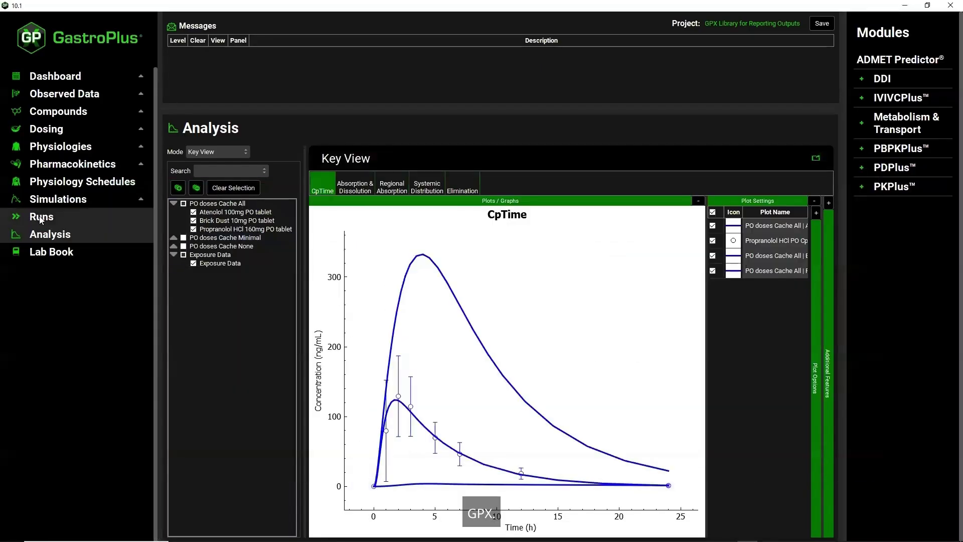
left_click(41, 217)
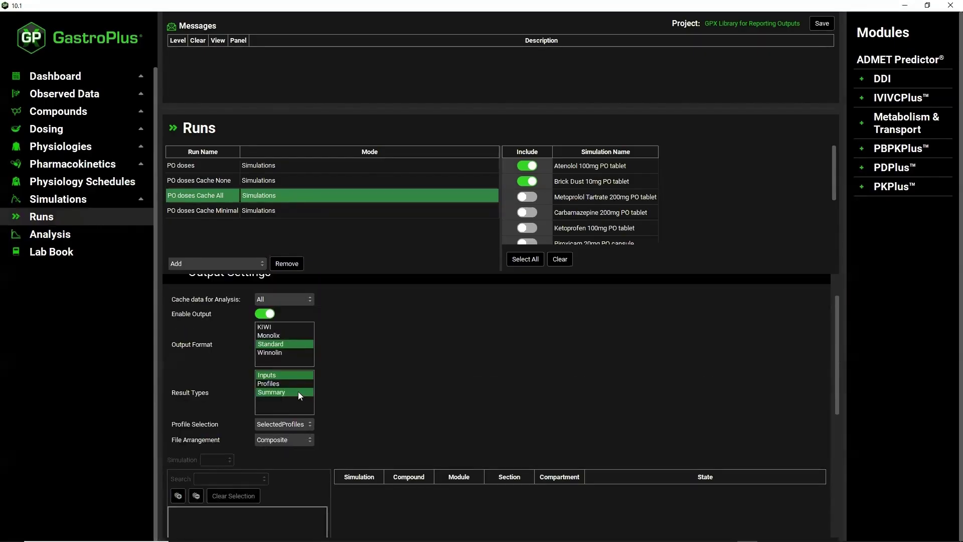
left_click(291, 384)
left_click(294, 374)
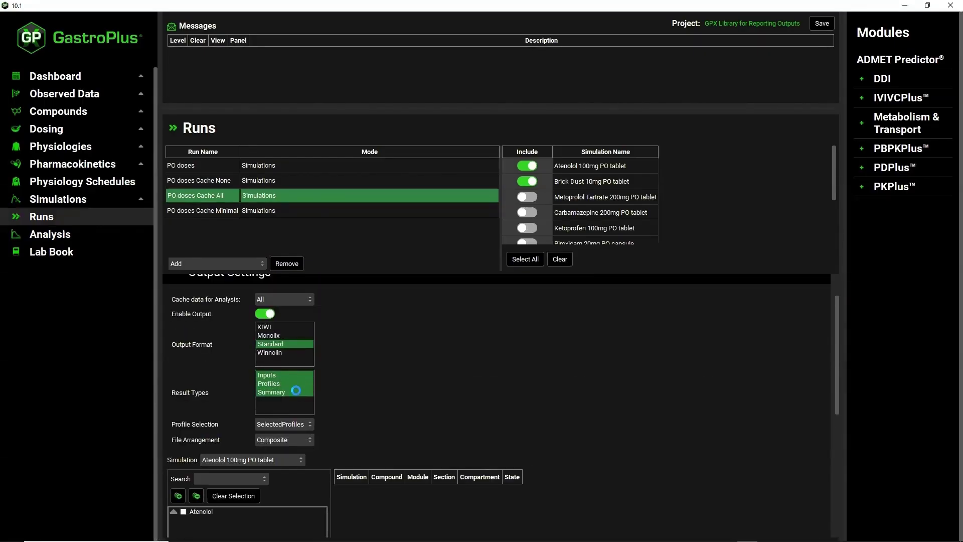
left_click(296, 391)
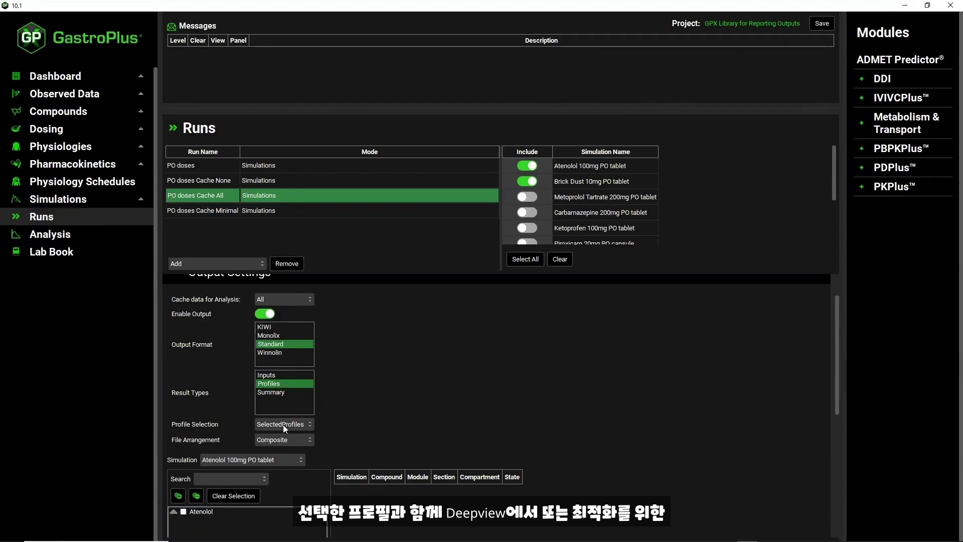
Search the Atenolol 100mg PO tablet curves for "plasma" and select the Systemic Circulation plasma concentration profile
scroll(369, 413, "down", 3)
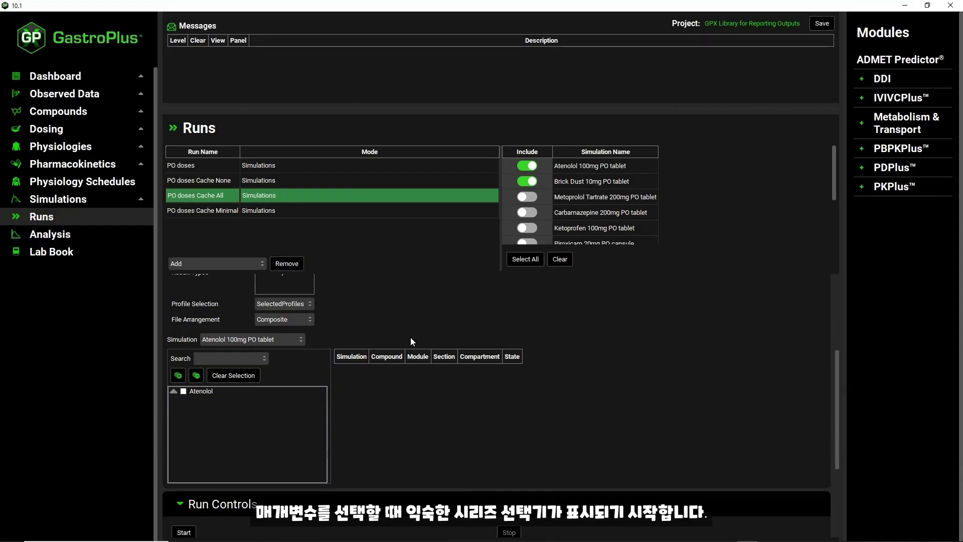
left_click(232, 357)
type("plasma")
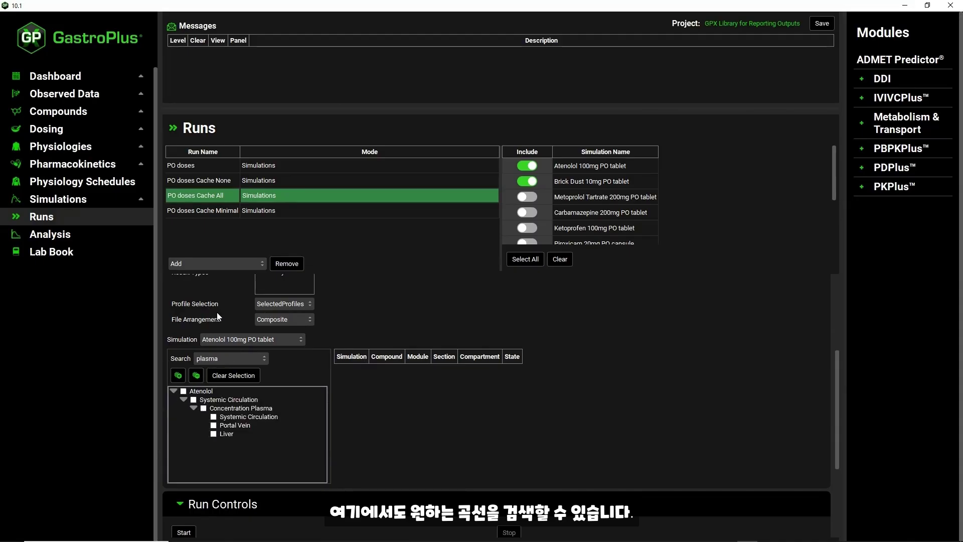
left_click(214, 417)
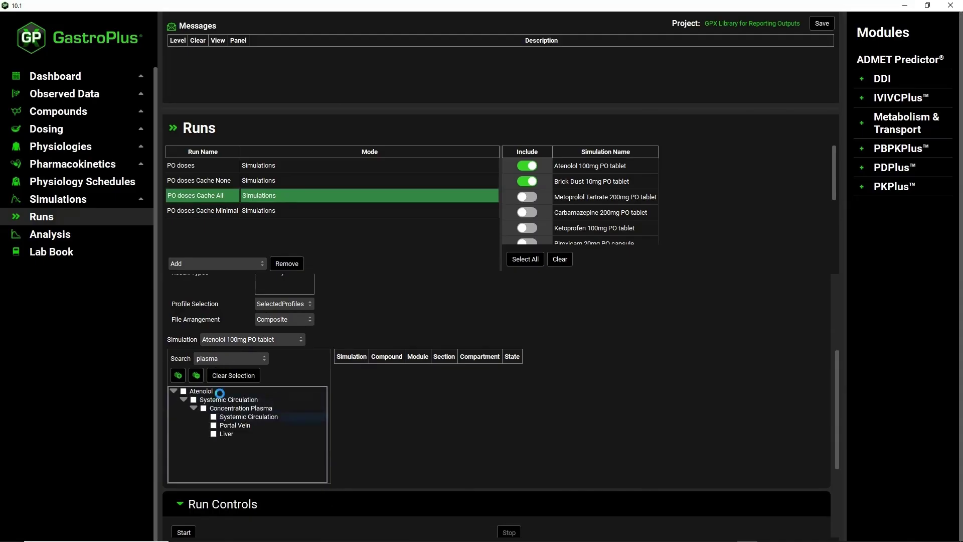
Search the Atenolol curves for "renal" and select the Systemic Circulation Mass Renal Clearance profile
double_click(222, 358)
type("renal")
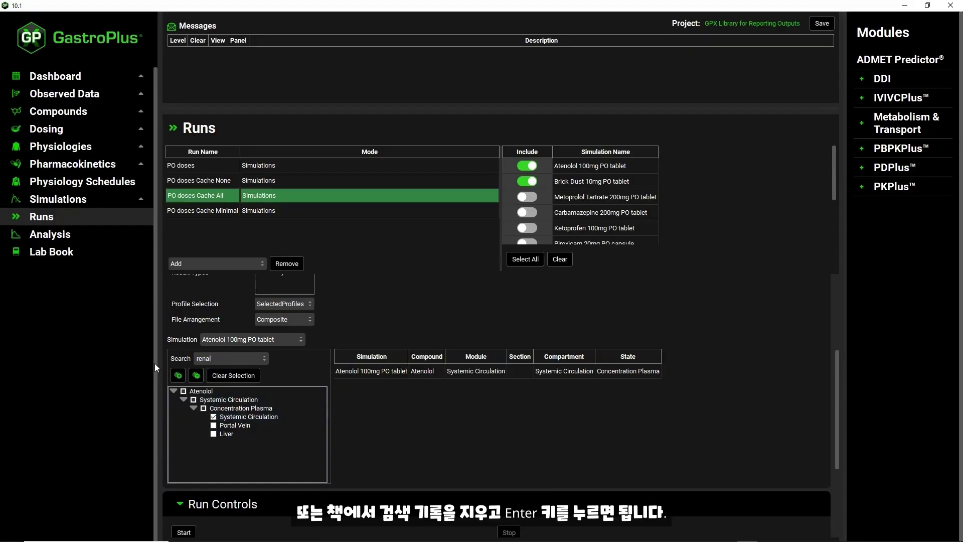
key("Return")
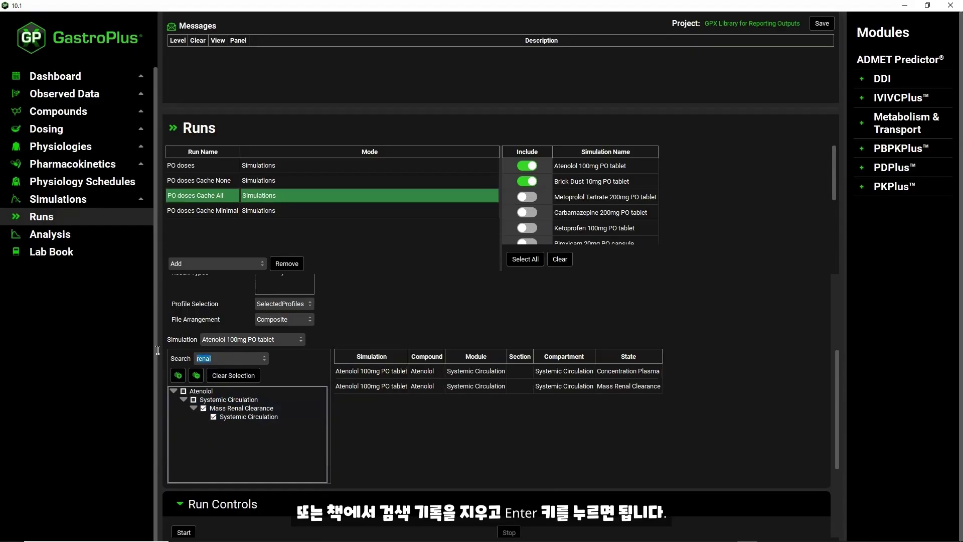
Clear the curve search and select the dissolved Mass Present profile for the Duodenum from Atenolol's full curve list
key("BackSpace")
key("Return")
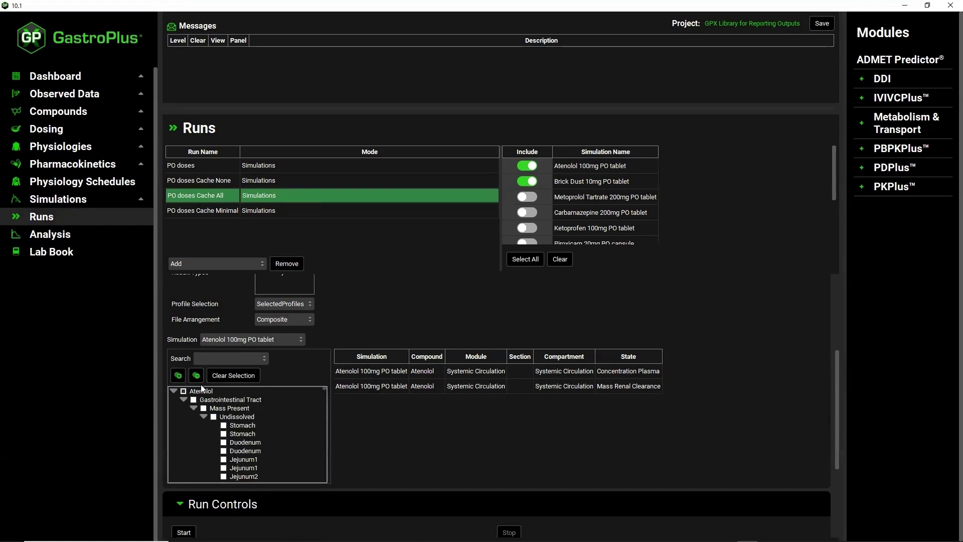
left_click(203, 416)
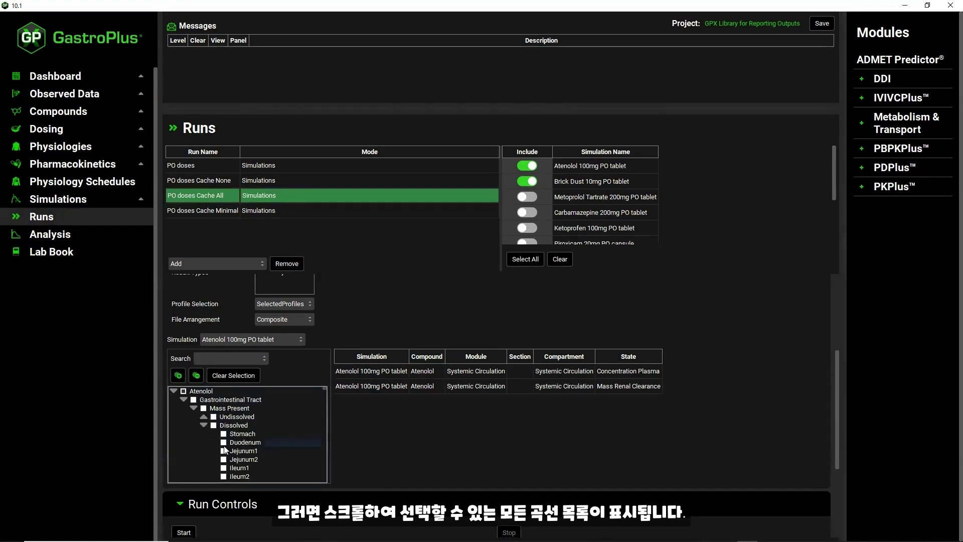
left_click(224, 442)
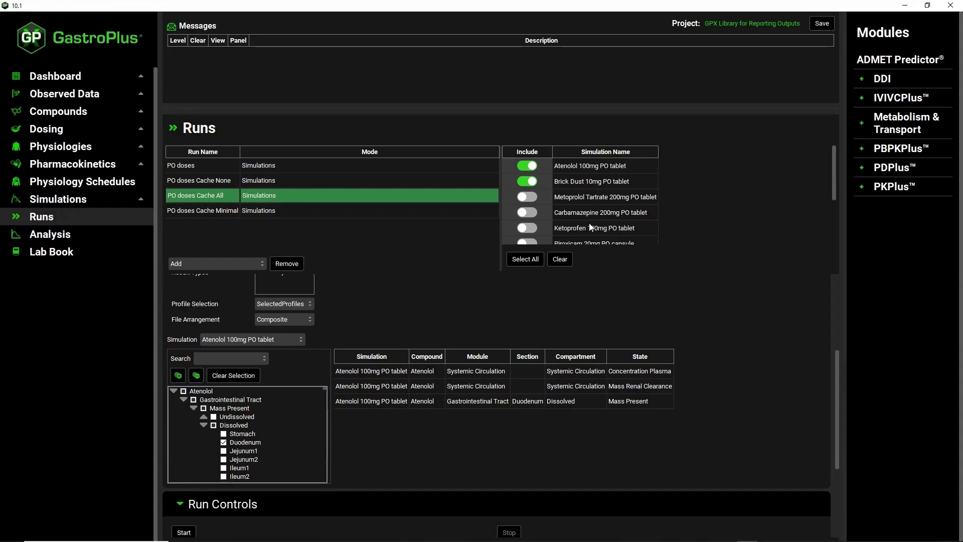
Exclude the Propranolol HCl 160mg PO tablet simulation from the PO doses Cache All run
scroll(546, 201, "down", 3)
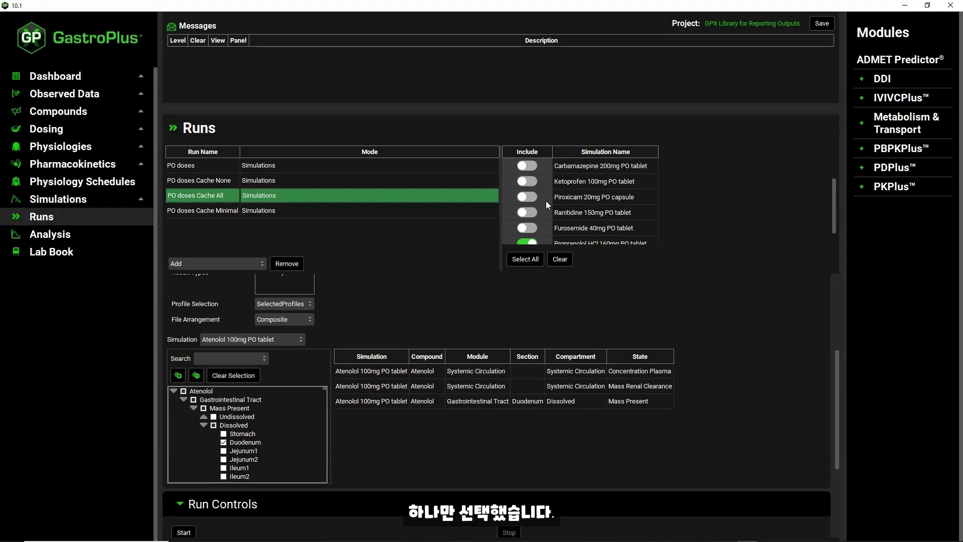
left_click(527, 236)
left_click(527, 236)
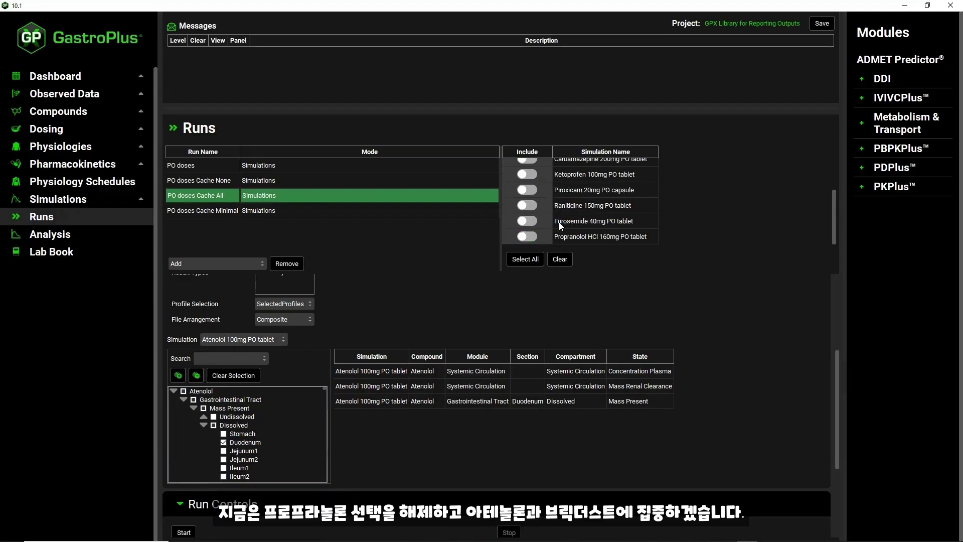
scroll(561, 225, "up", 3)
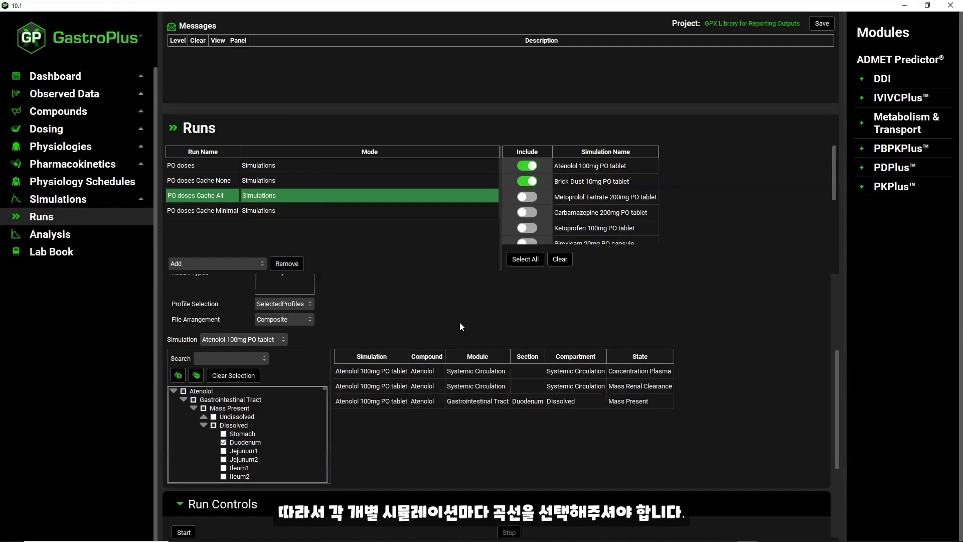
Switch the curve selection to the Brick Dust 10mg PO tablet simulation and select its dissolved Mass Present profile for the Duodenum
left_click(281, 340)
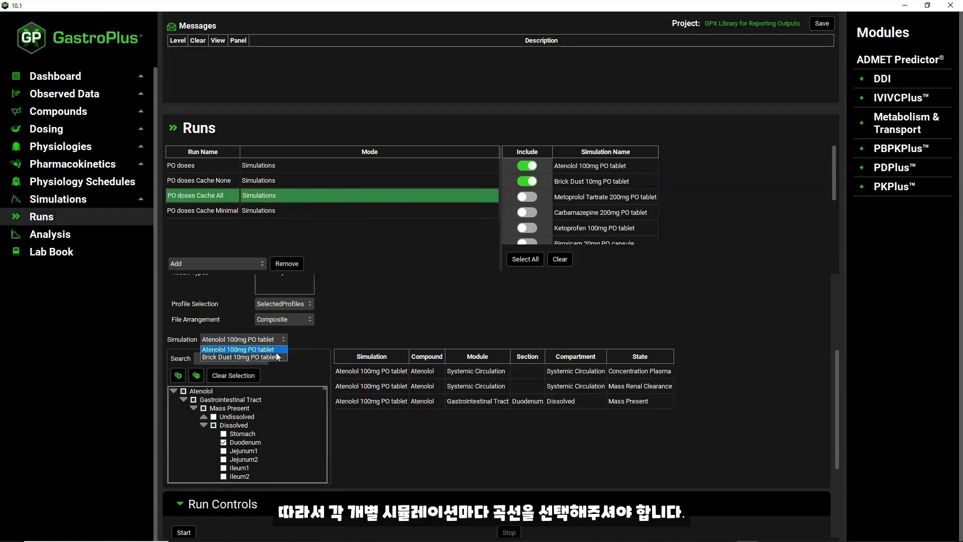
left_click(277, 356)
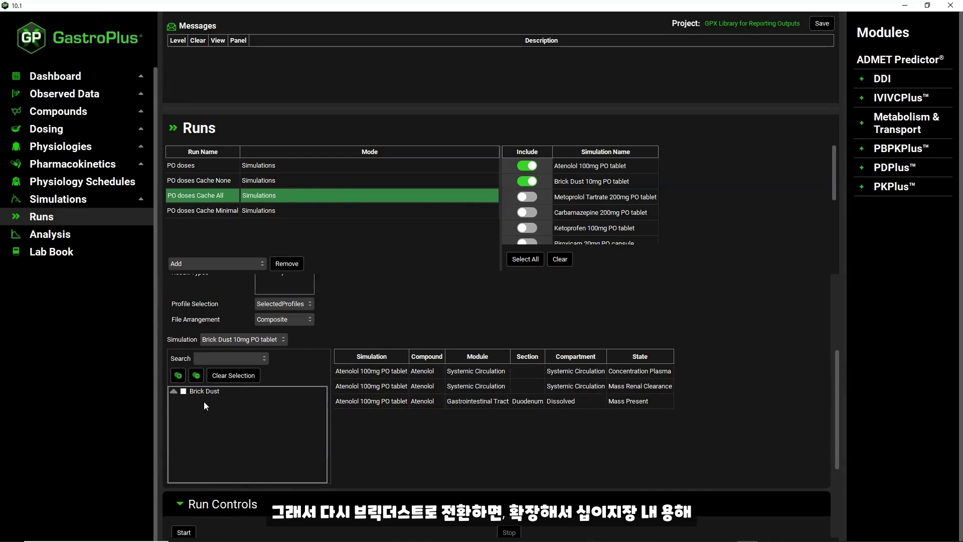
left_click(173, 392)
left_click(184, 399)
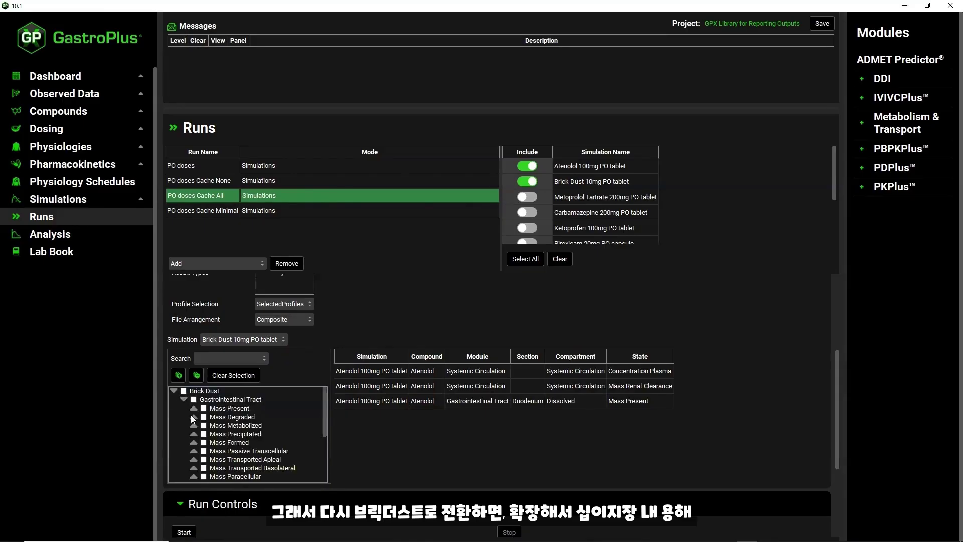
left_click(193, 407)
left_click(204, 425)
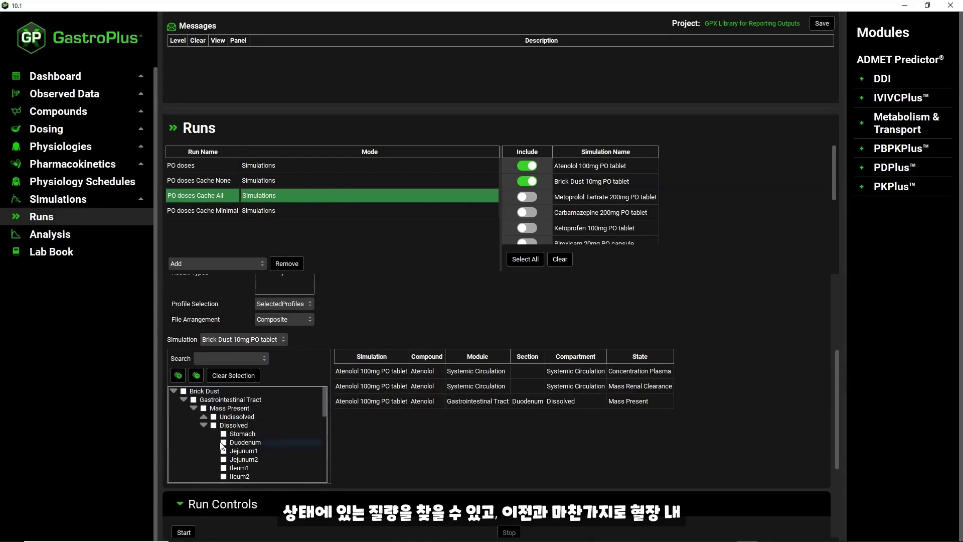
left_click(222, 442)
Search the Brick Dust curves for "plasma" and select the Systemic Circulation plasma concentration profile
left_click(235, 356)
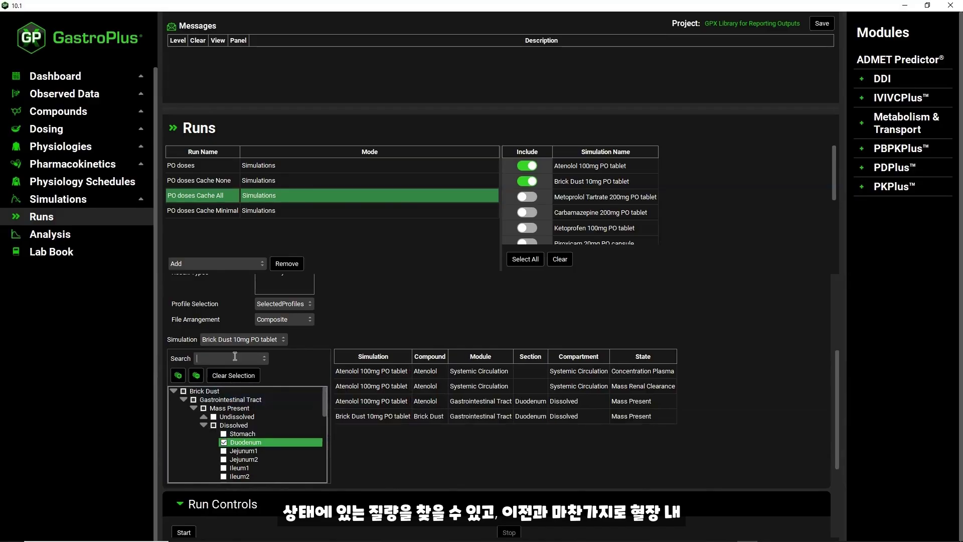
type("plasma")
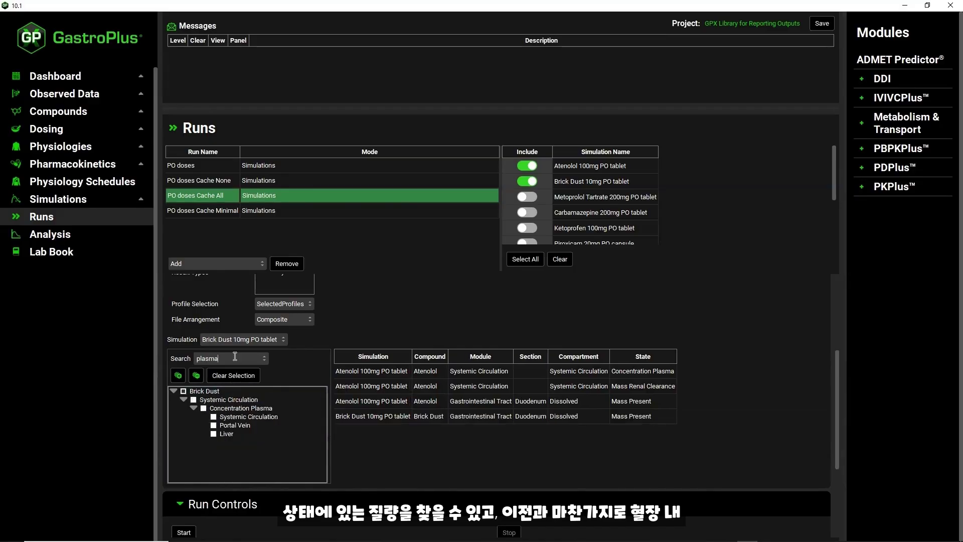
left_click(213, 416)
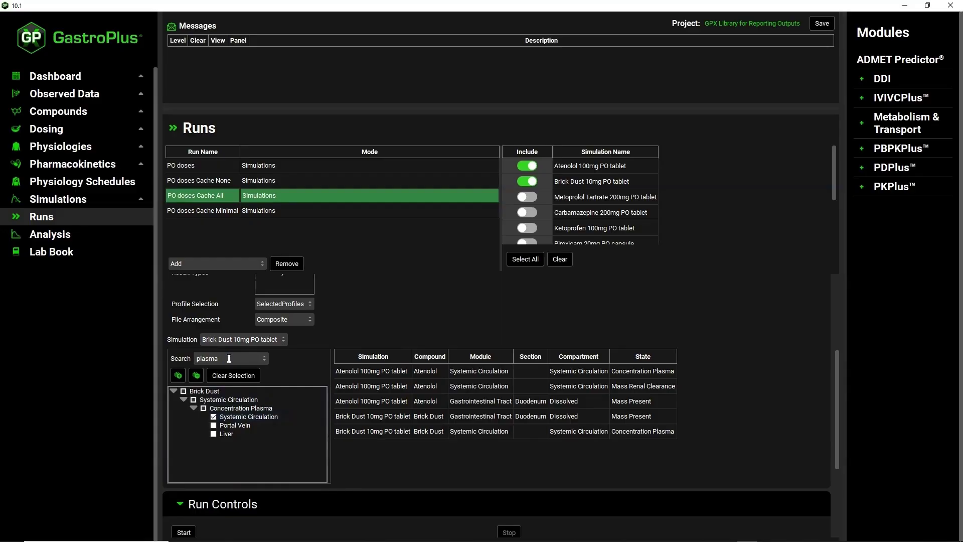
Search the Brick Dust curves for "rena" and select the Systemic Circulation Mass Renal Clearance profile
left_click_drag(223, 359, 156, 358)
type("rena")
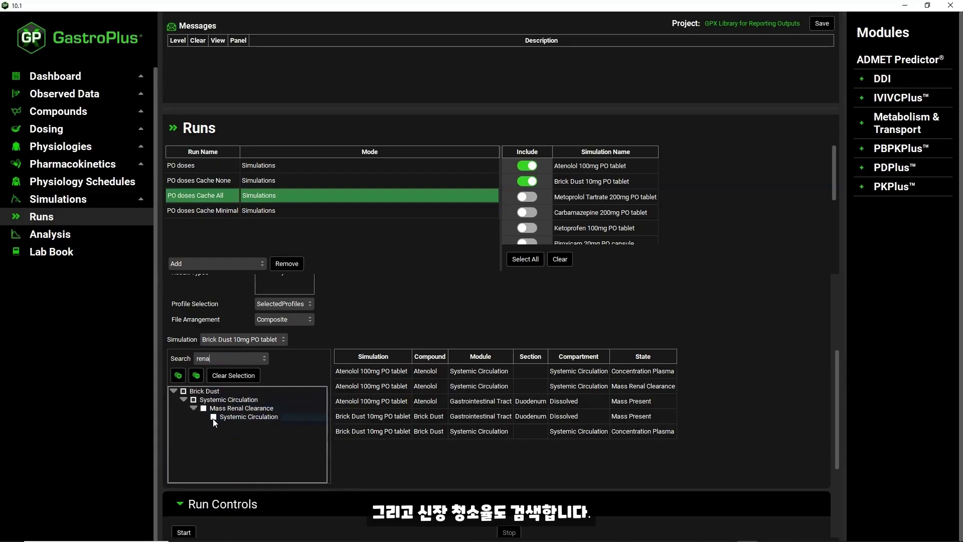
left_click(213, 416)
Extend the run's output formats to include KIWI, Monolix and Winnolin alongside Standard
scroll(270, 322, "up", 3)
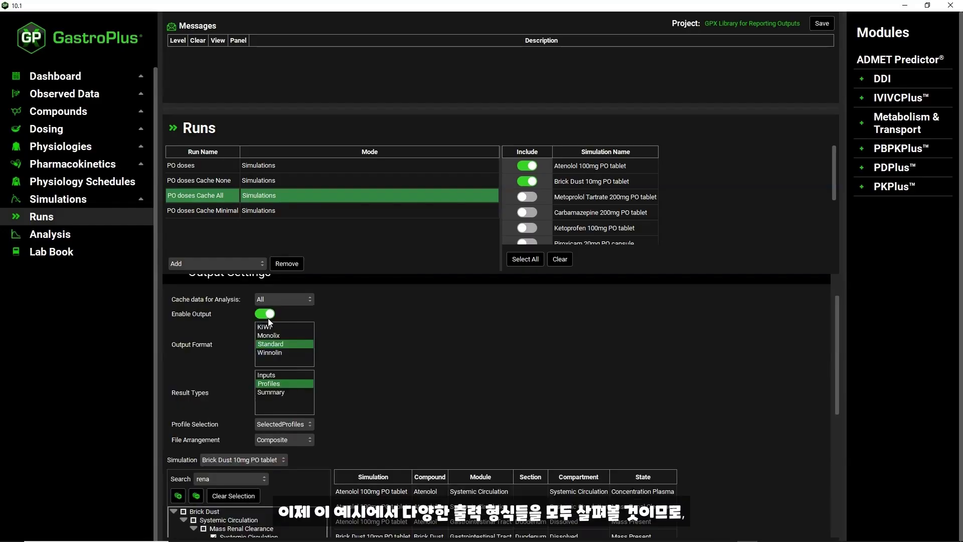
left_click(276, 328)
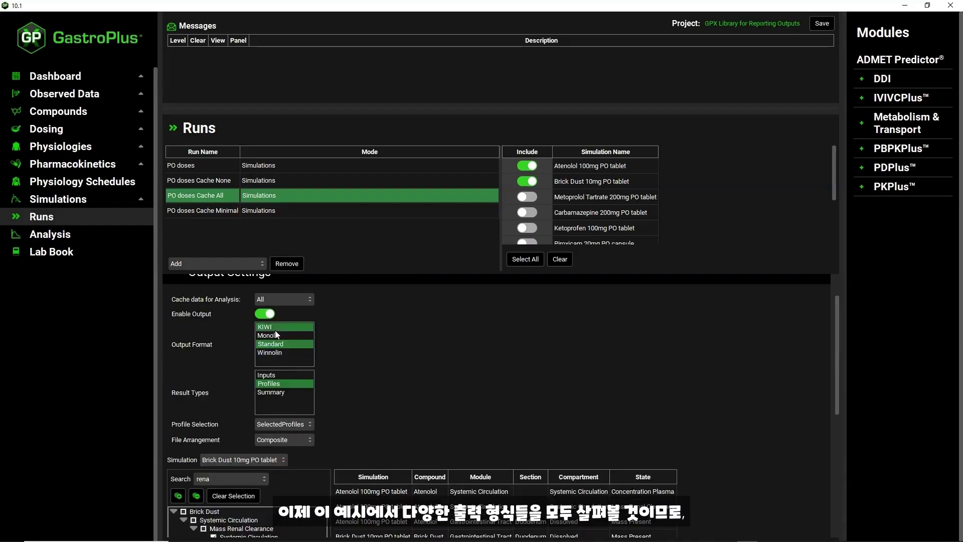
left_click(286, 355)
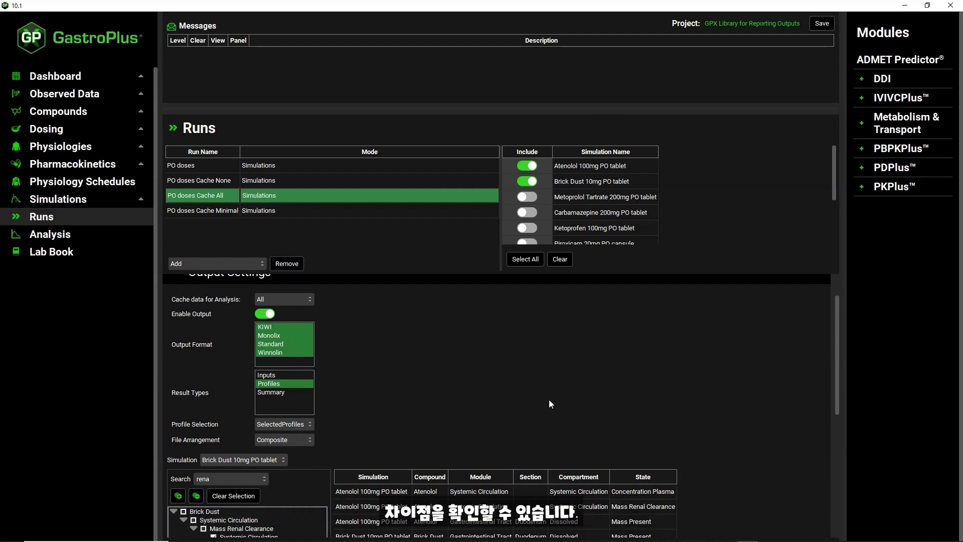
Set the file arrangement to Individual and start the PO doses Cache All run
left_click(294, 439)
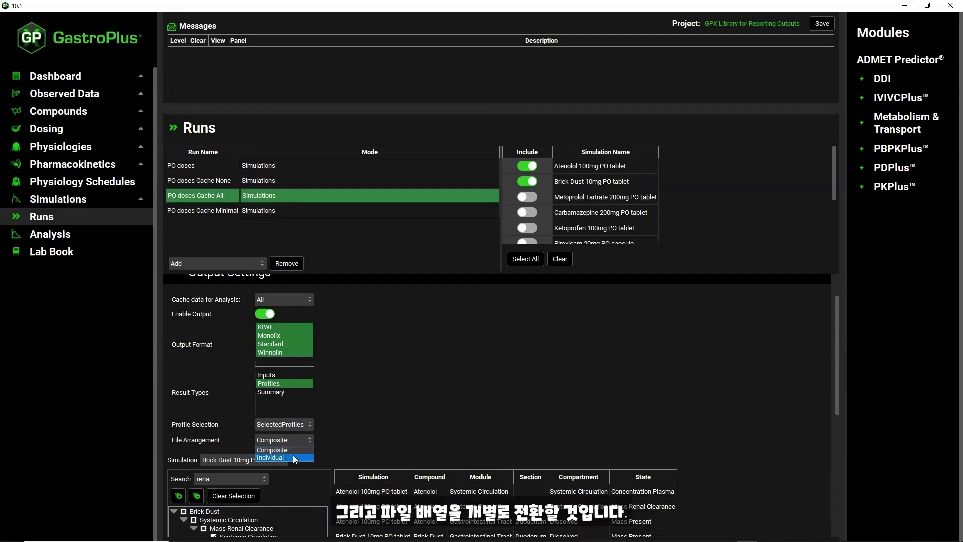
left_click(293, 454)
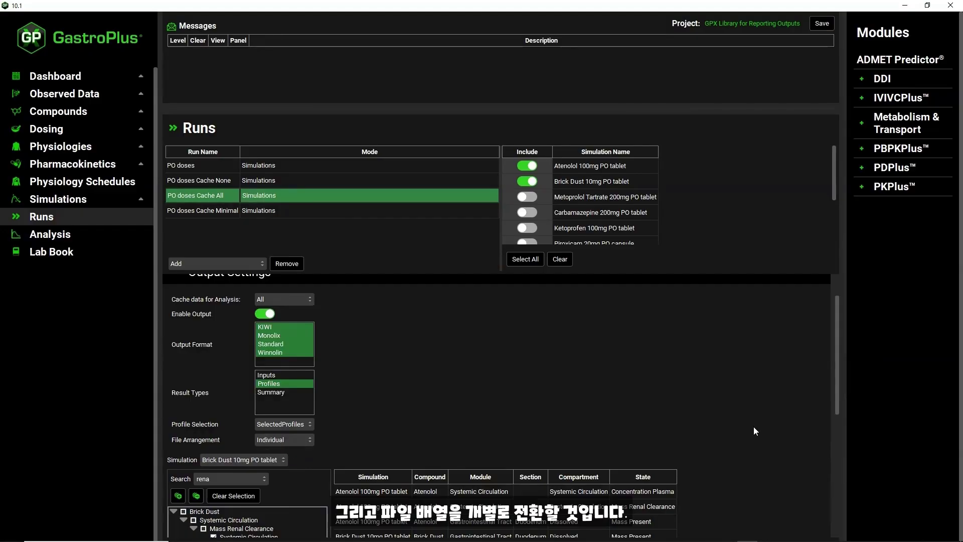
scroll(753, 426, "down", 5)
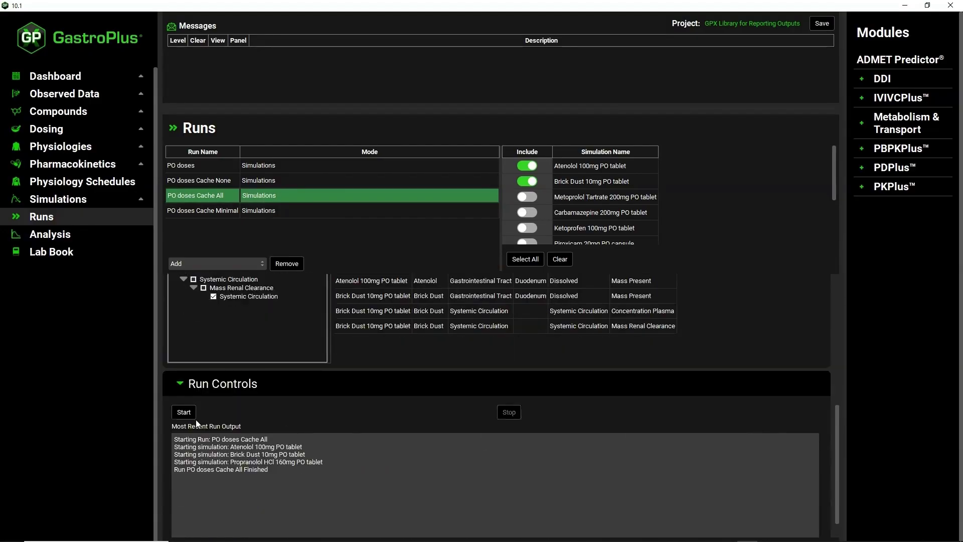
left_click(184, 413)
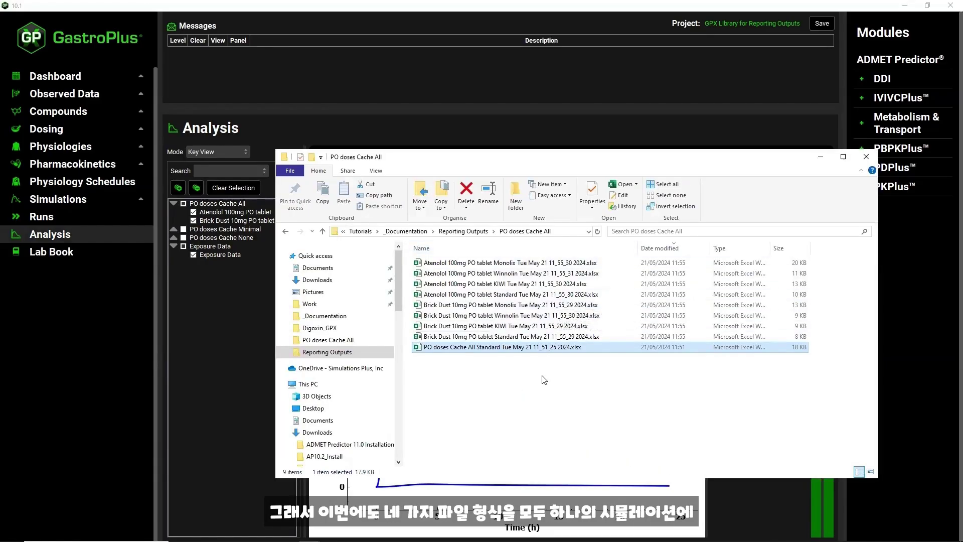
Open the four Atenolol 100mg PO tablet Excel files (Monolix, Winnolin, KIWI and Standard) from the PO doses Cache All folder
left_click(537, 296)
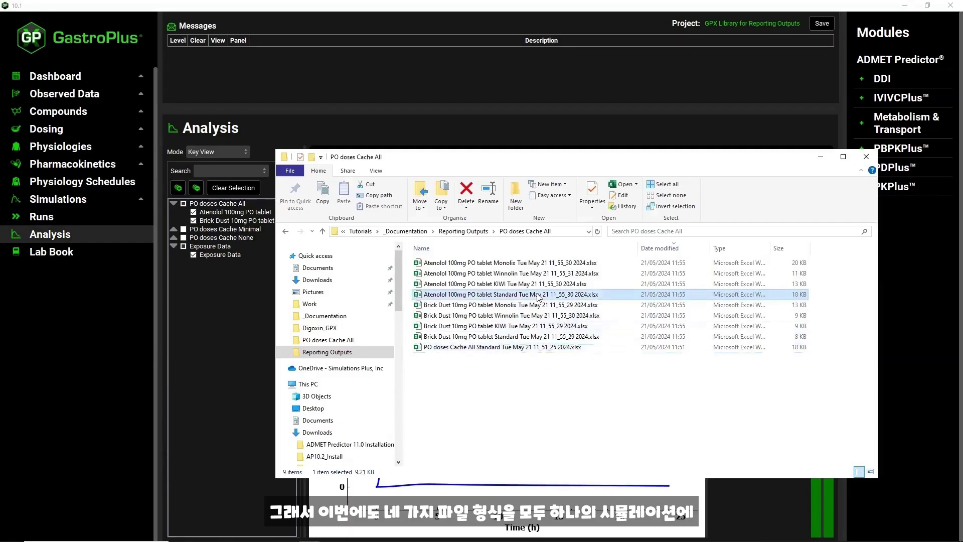
left_click(533, 263, "shift")
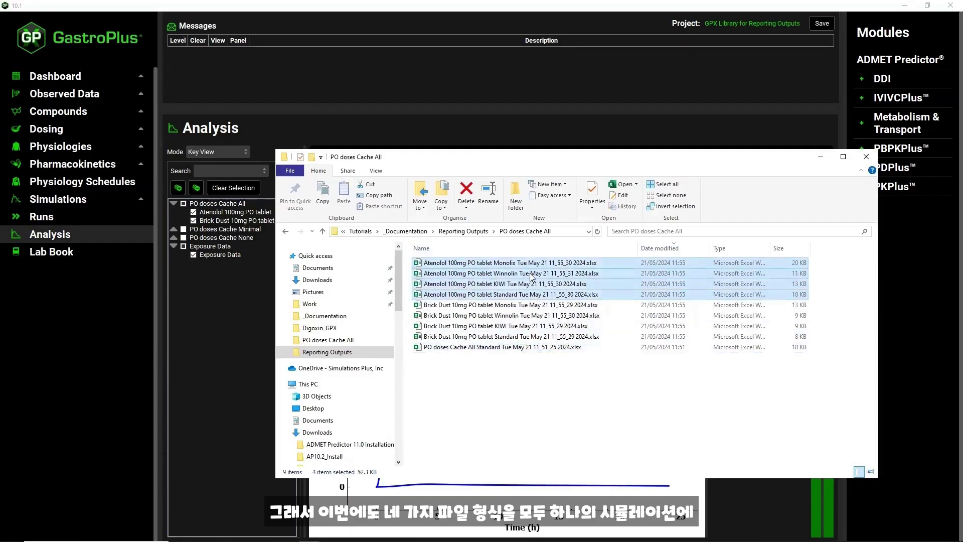
right_click(533, 273)
left_click(540, 279)
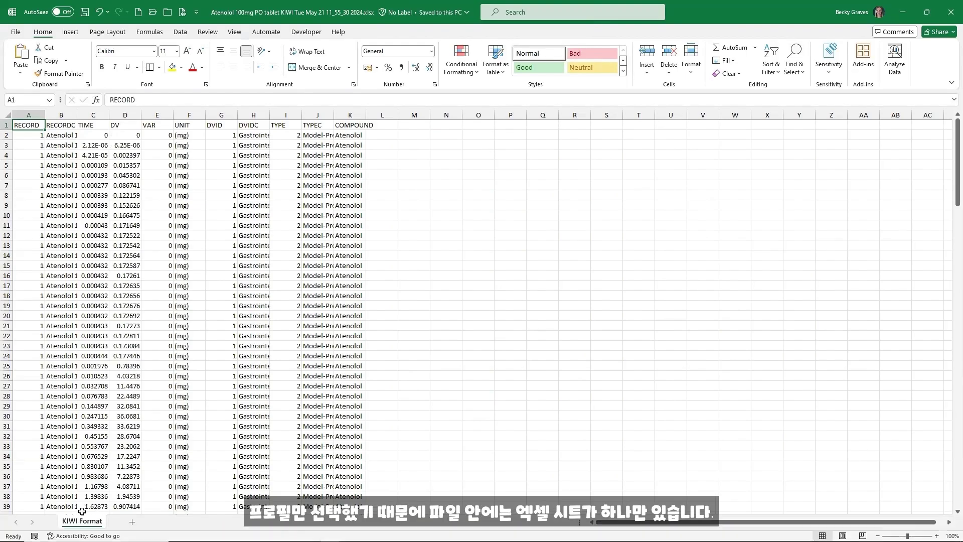
Fit all column widths to their contents on the KIWI Format sheet of the Atenolol workbook
left_click(4, 116)
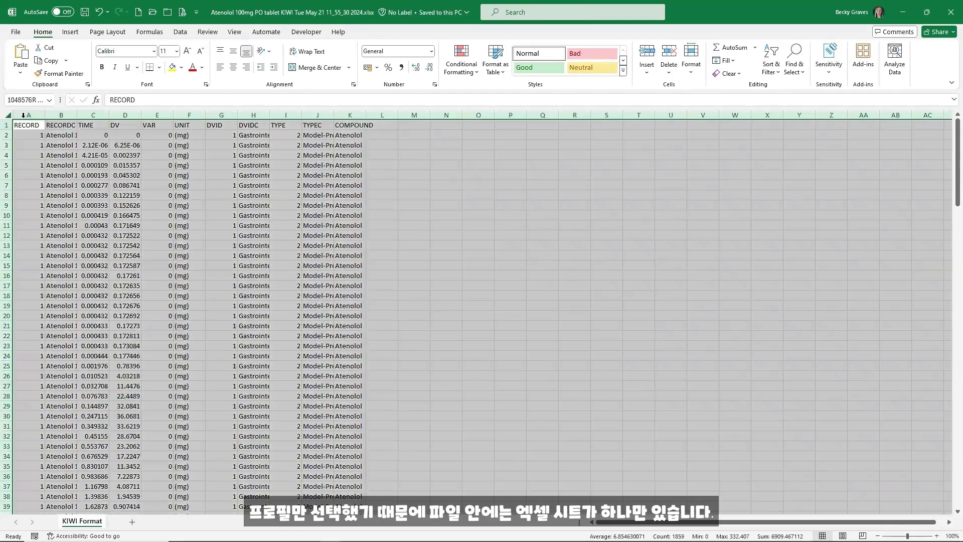
double_click(45, 113)
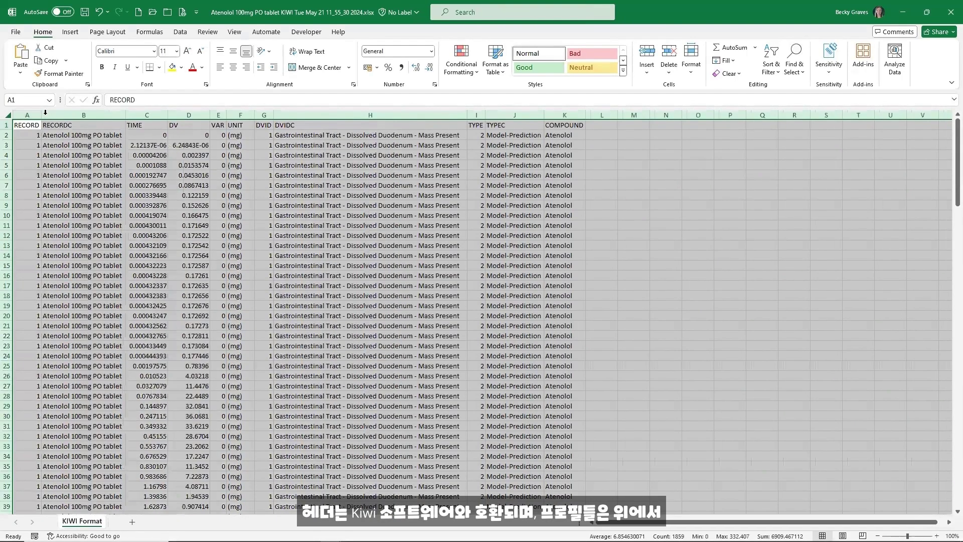
left_click(70, 165)
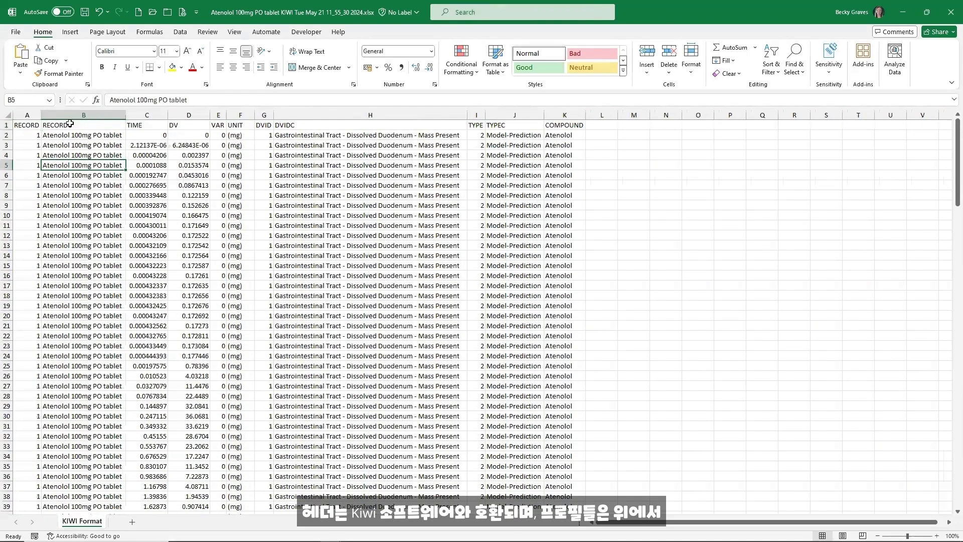
Examine the KIWI Format header row from RECORD to COMPOUND and the profiles stacked beneath it
left_click_drag(21, 127, 563, 125)
scroll(420, 249, "down", 6)
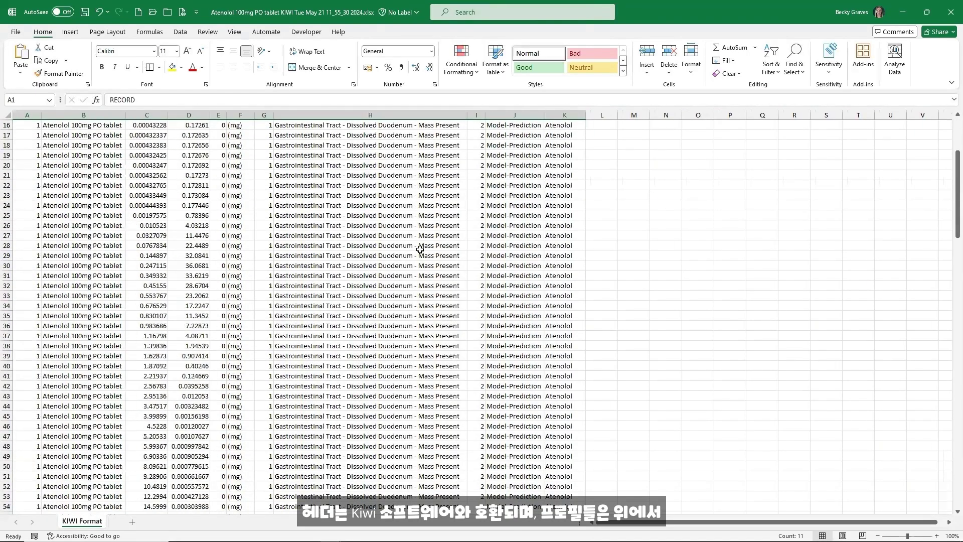
scroll(419, 250, "down", 4)
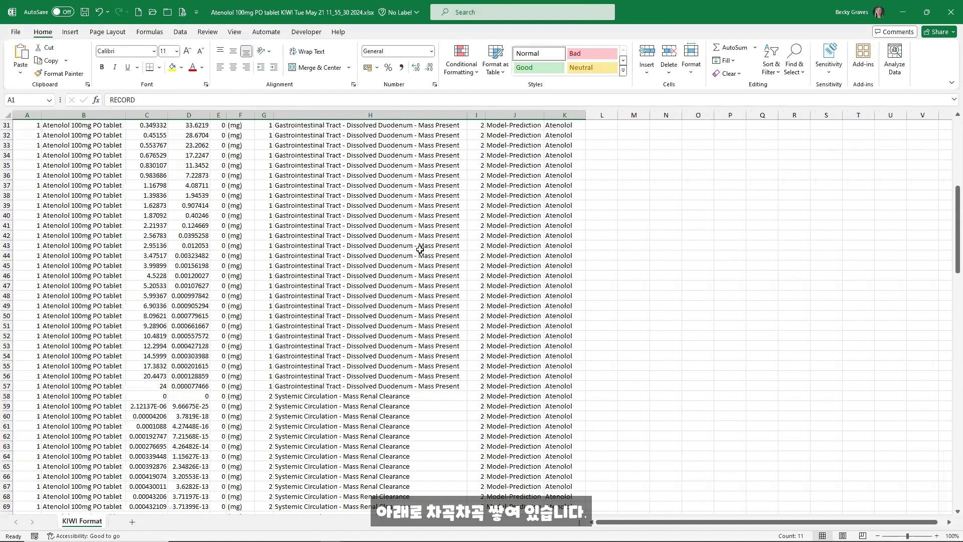
scroll(420, 249, "down", 14)
scroll(420, 249, "down", 20)
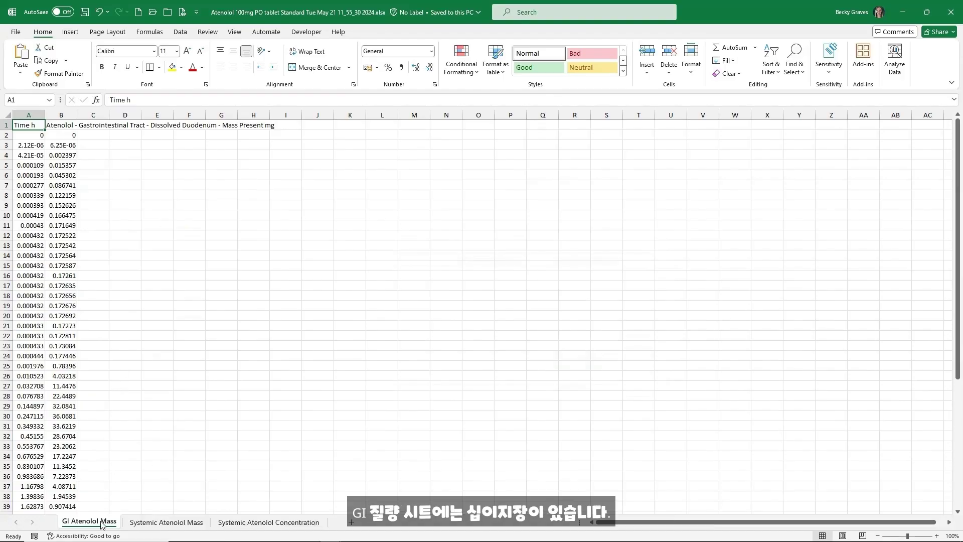
Review the Systemic Atenolol Mass and Systemic Atenolol Concentration sheets in the Standard workbook, then minimize that workbook
left_click(166, 522)
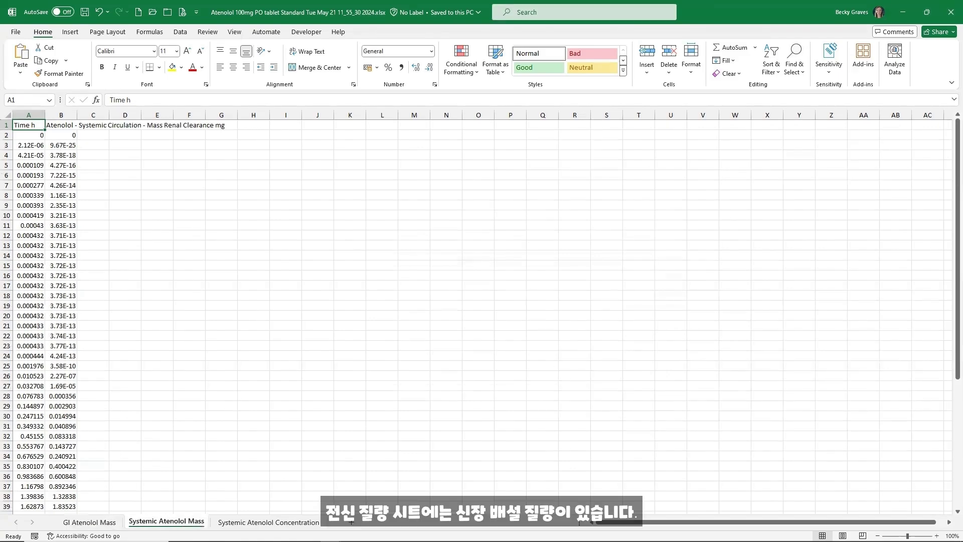
left_click(259, 524)
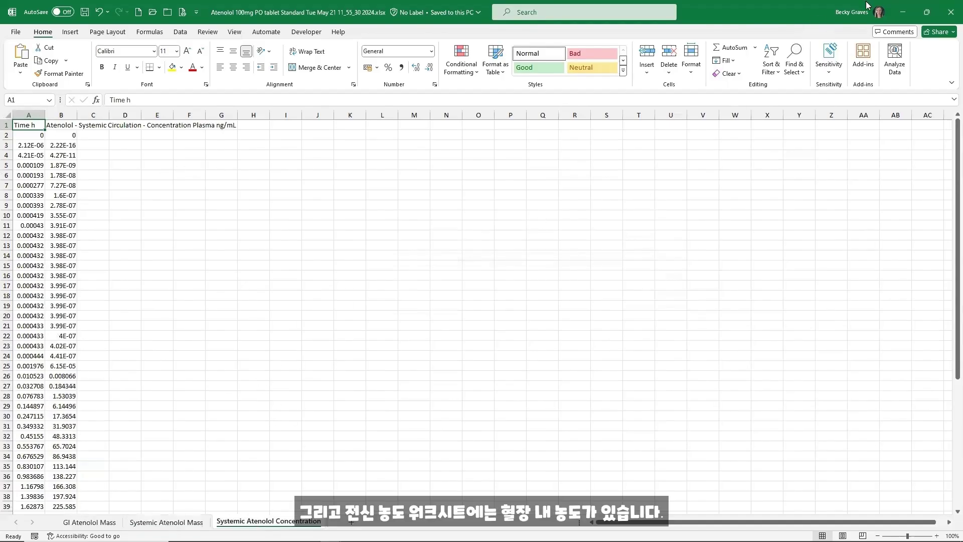
left_click(900, 11)
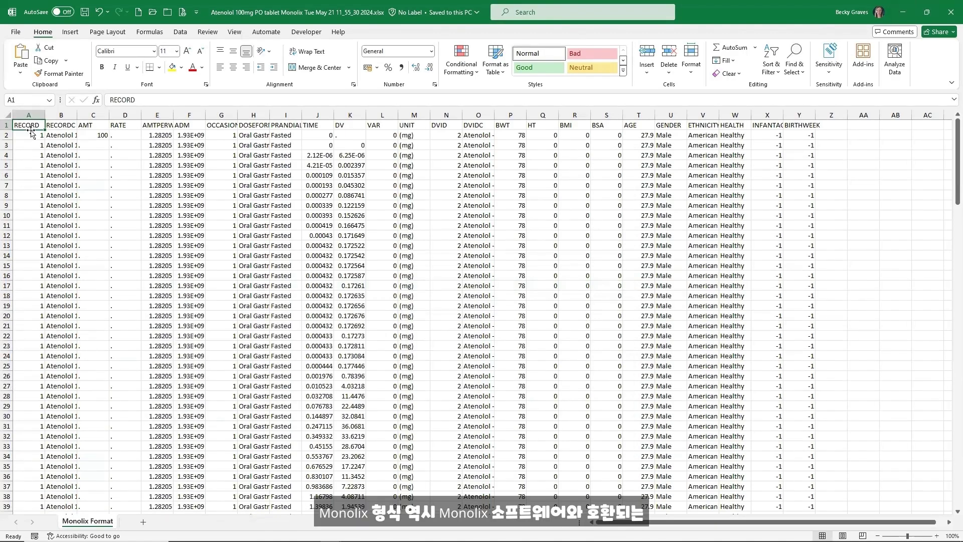
Fit the DVIDC column to its contents in the Atenolol Monolix workbook and review the stacked profiles through the last data row
left_click_drag(495, 114, 495, 114)
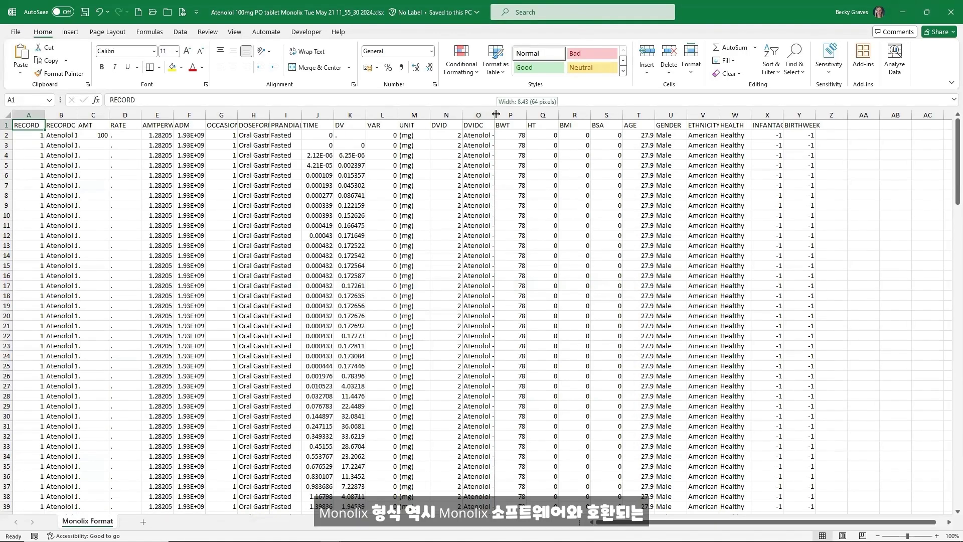
double_click(496, 115)
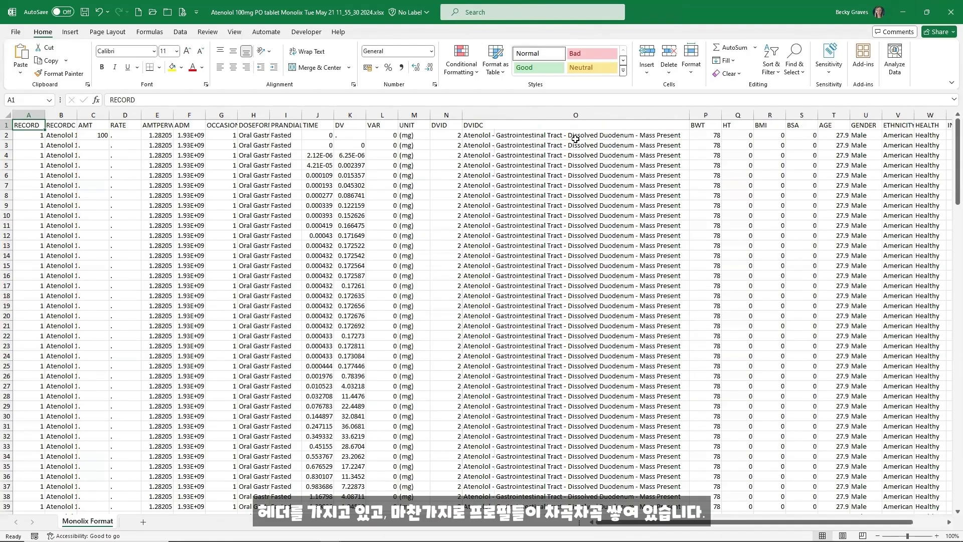
scroll(583, 145, "down", 3)
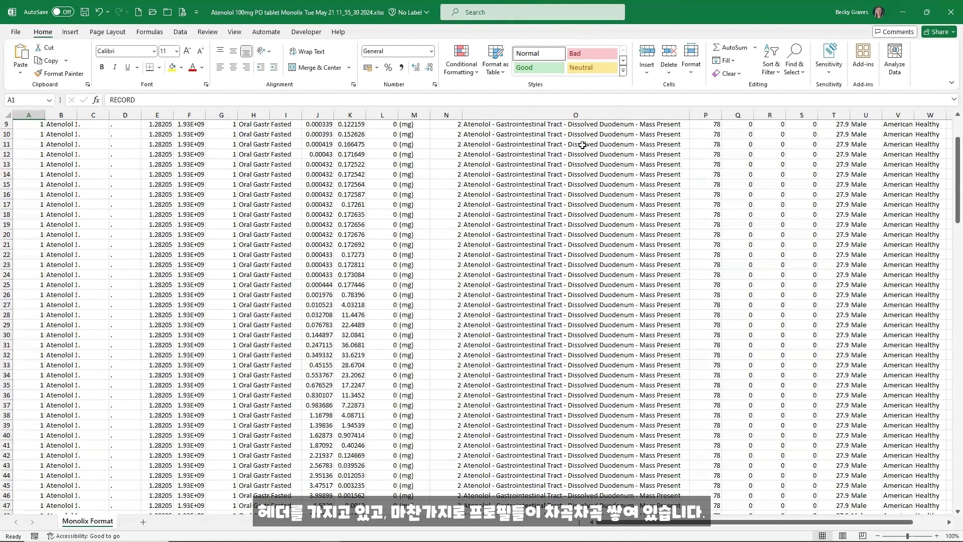
scroll(582, 145, "down", 13)
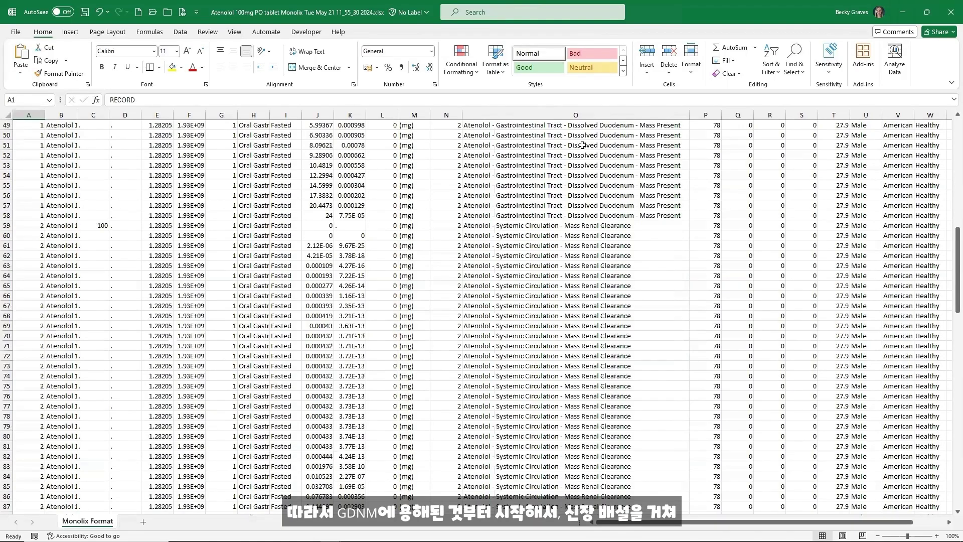
scroll(583, 144, "down", 8)
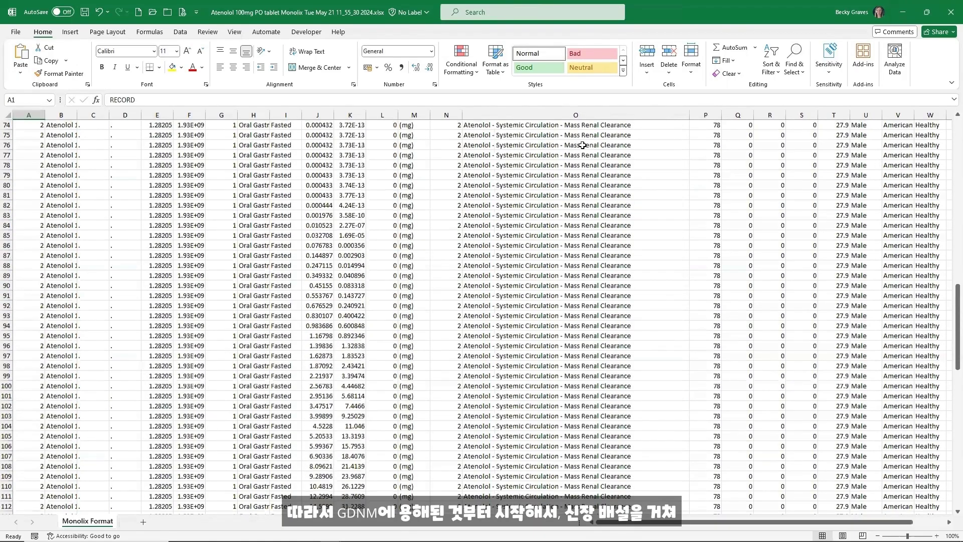
scroll(582, 145, "down", 6)
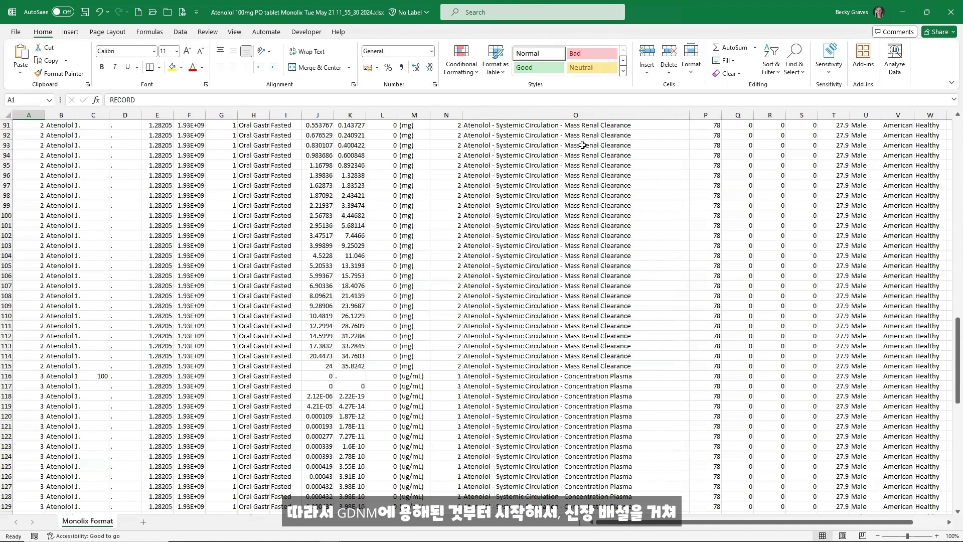
scroll(607, 278, "down", 7)
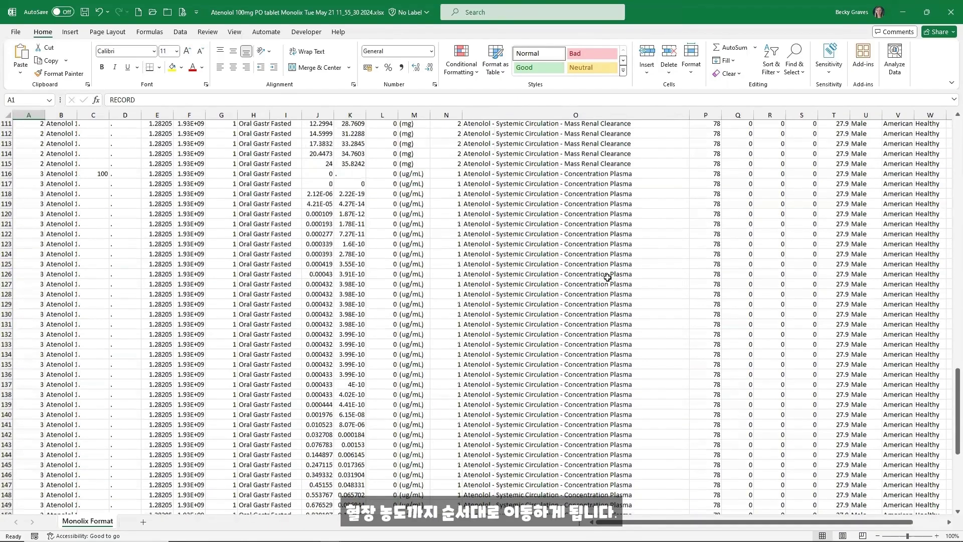
scroll(608, 277, "down", 8)
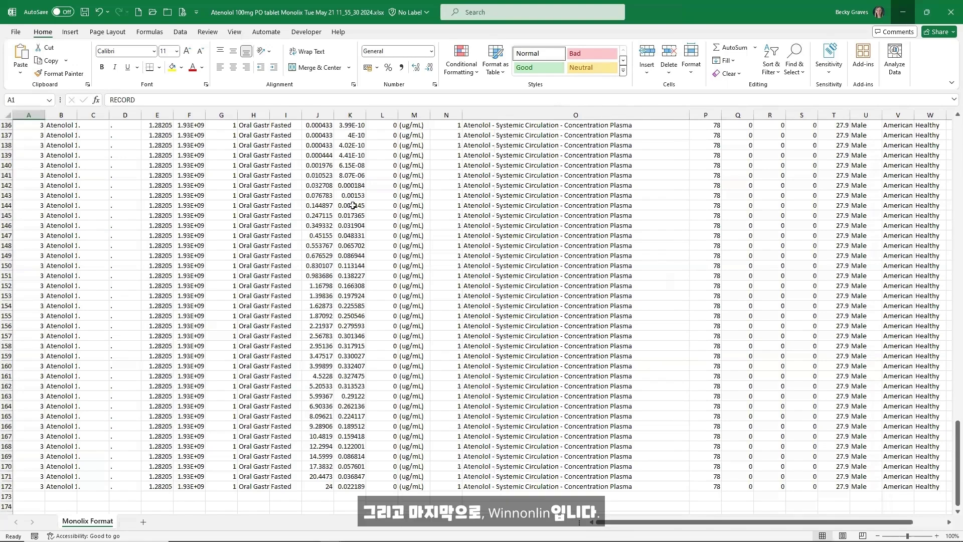
Fit all column widths on the Winnolin Format Cp-Time sheet of the Atenolol Winnolin workbook, review its rows and minimize the workbook
left_click(903, 19)
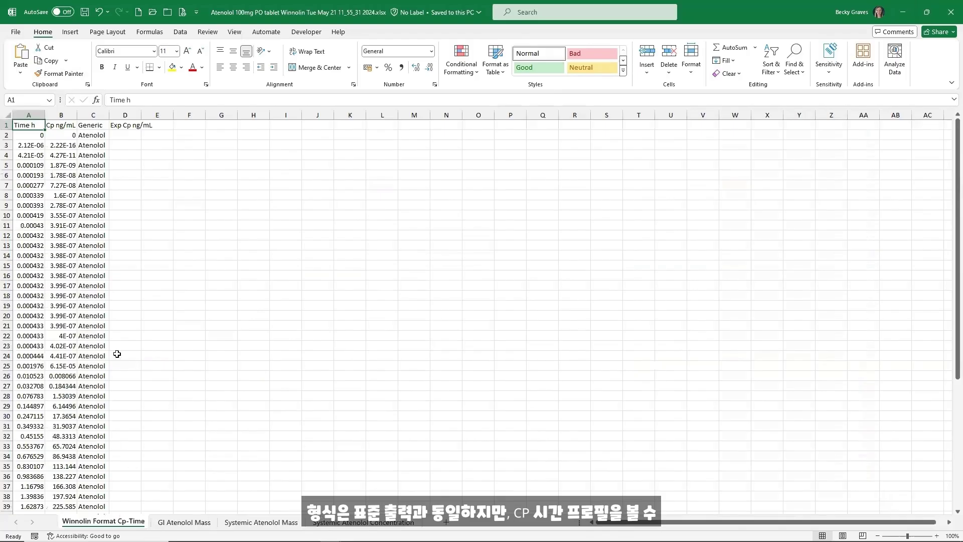
left_click(7, 114)
double_click(78, 115)
left_click(91, 155)
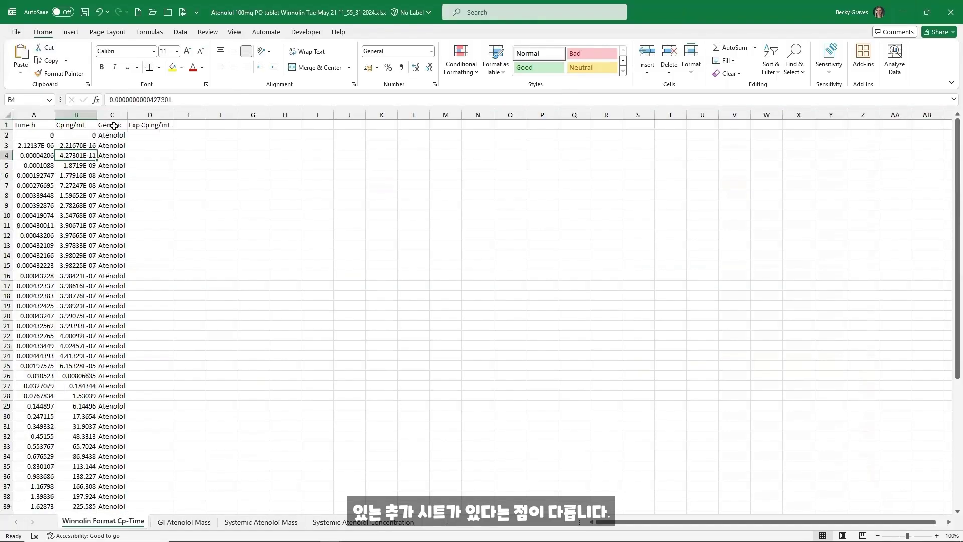
scroll(63, 276, "down", 8)
scroll(62, 276, "up", 8)
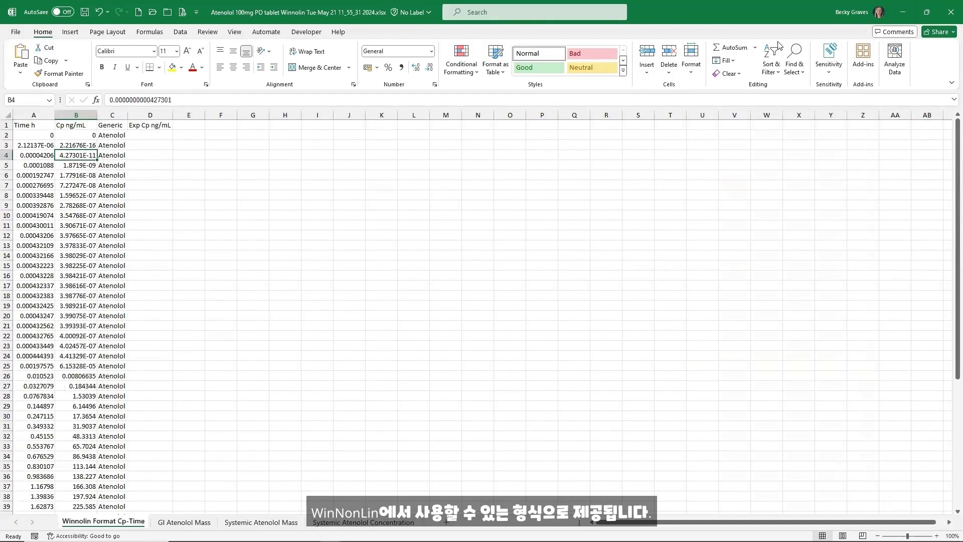
left_click(898, 12)
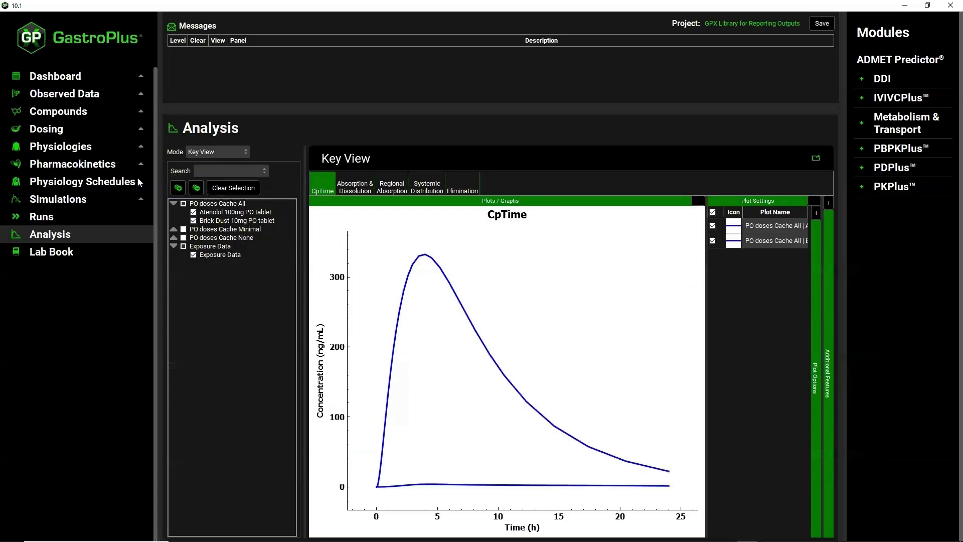
In GastroPlus, start the PO doses Cache All run with Monolix and Winnolin formats, Profiles results, AllProfiles selection and Individual file arrangement
left_click(55, 214)
scroll(304, 300, "up", 5)
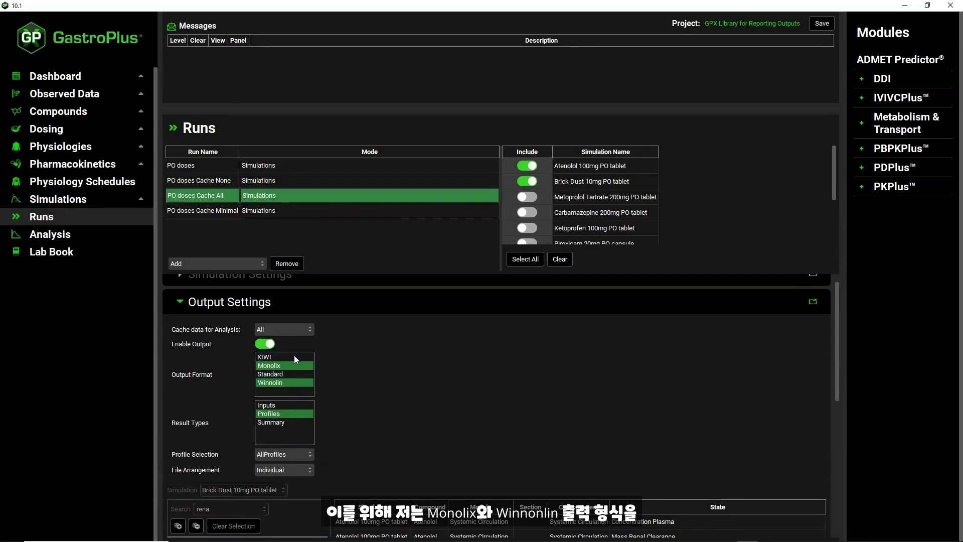
scroll(398, 421, "down", 2)
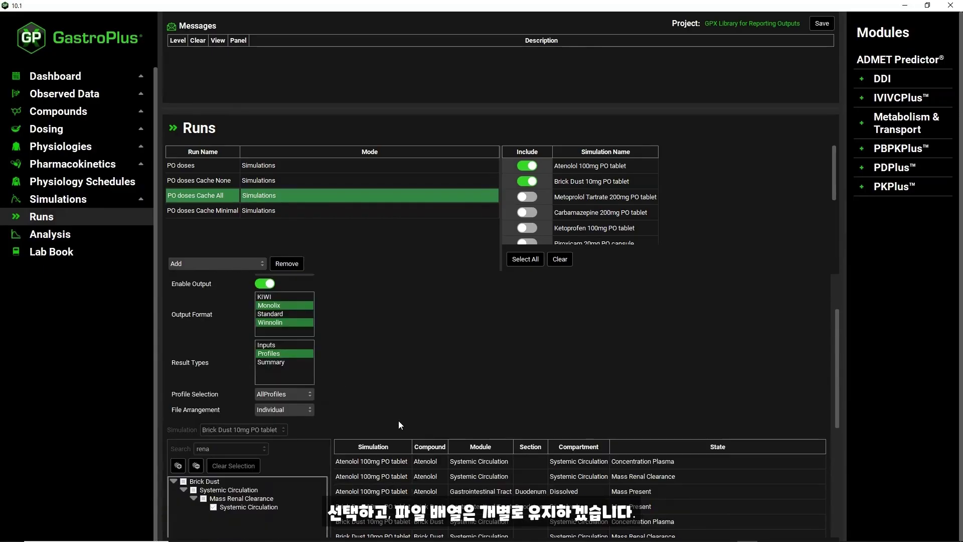
scroll(274, 407, "down", 4)
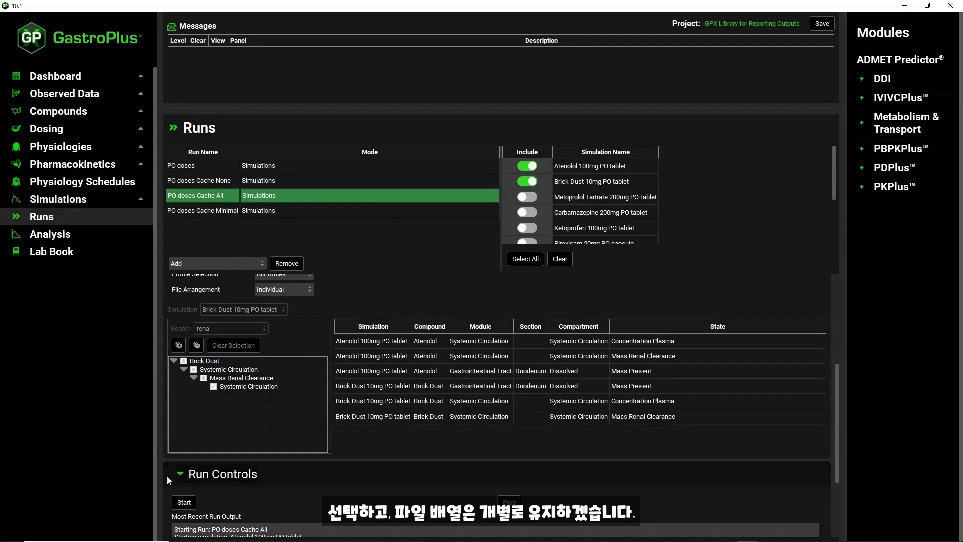
left_click(185, 503)
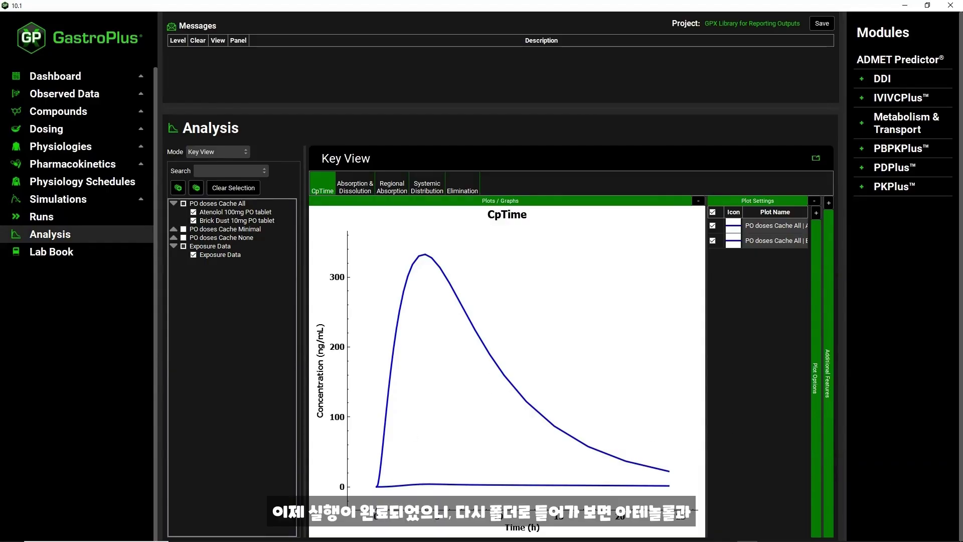
From the PO doses Cache All folder, open the Atenolol Winnolin 11_58_34 and Monolix 11_58_12 workbooks together
key("alt+Tab")
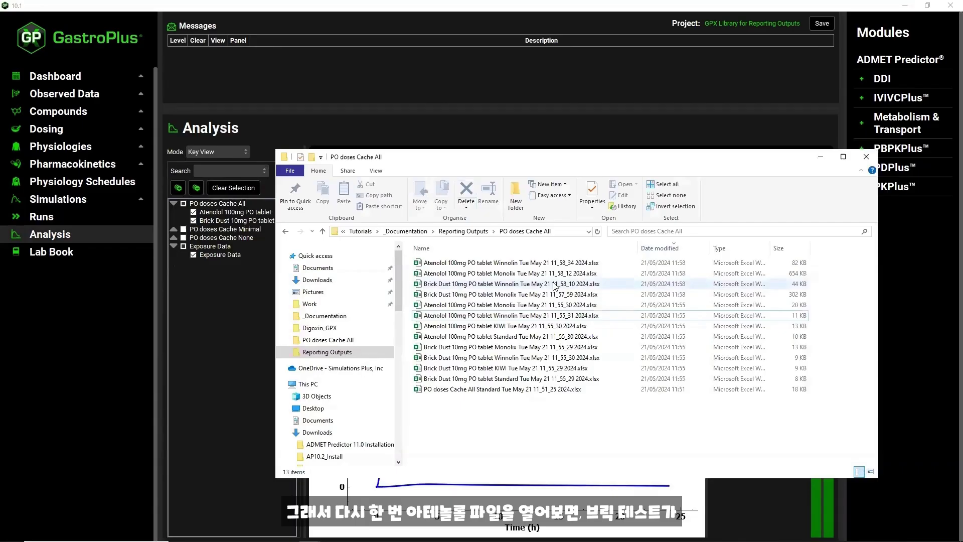
left_click(585, 264)
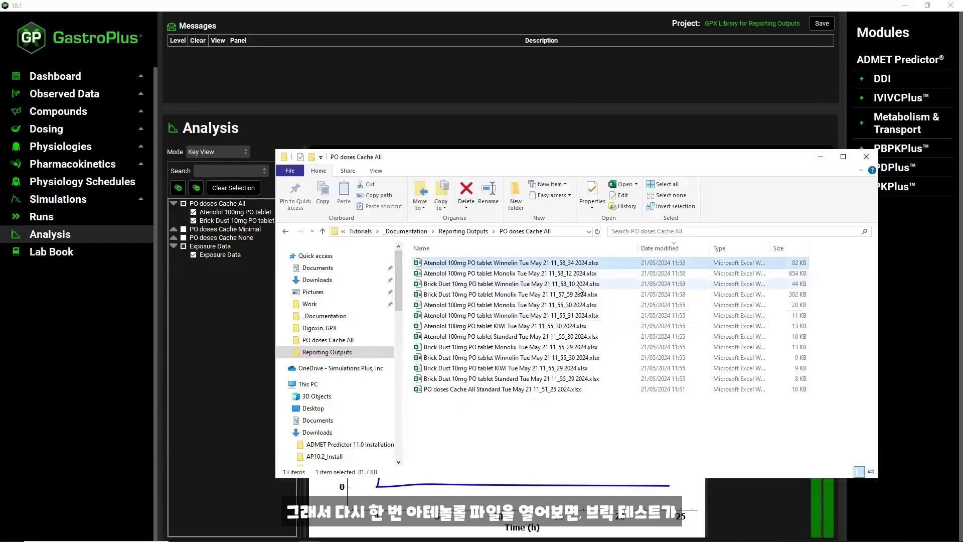
left_click(580, 274, "shift")
right_click(580, 275)
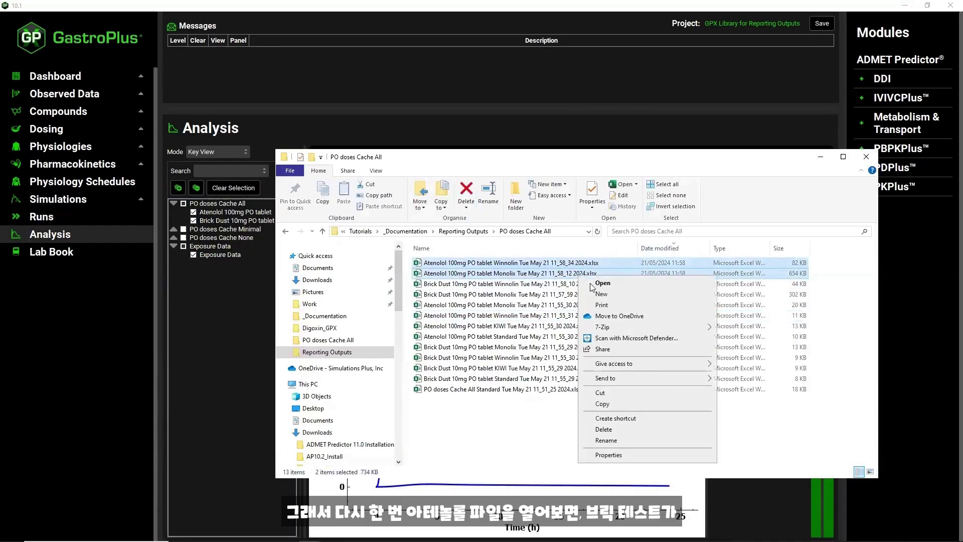
left_click(591, 284)
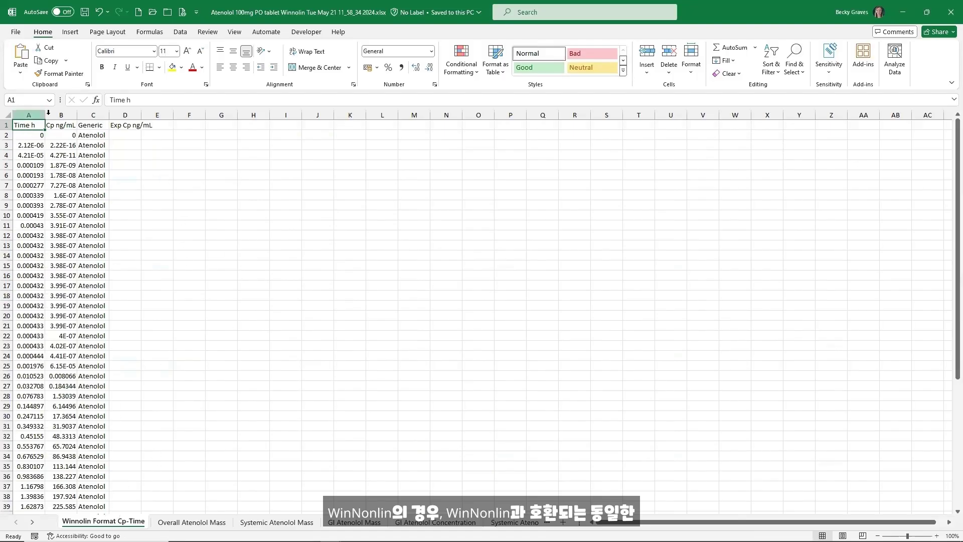
Review the Winnolin Format Cp-Time sheet, then fit all column widths to their contents on the Overall Atenolol Mass sheet
scroll(57, 213, "down", 13)
scroll(57, 213, "up", 13)
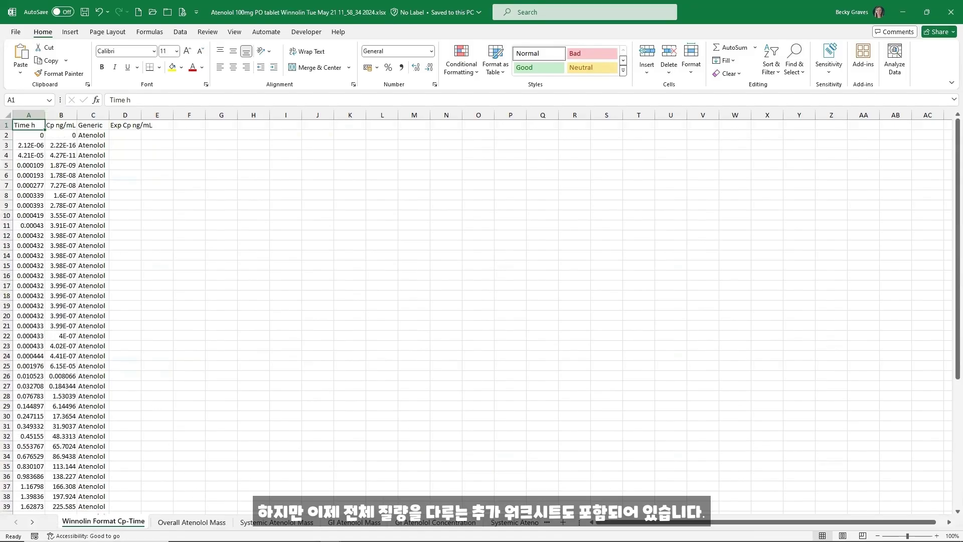
left_click(547, 522)
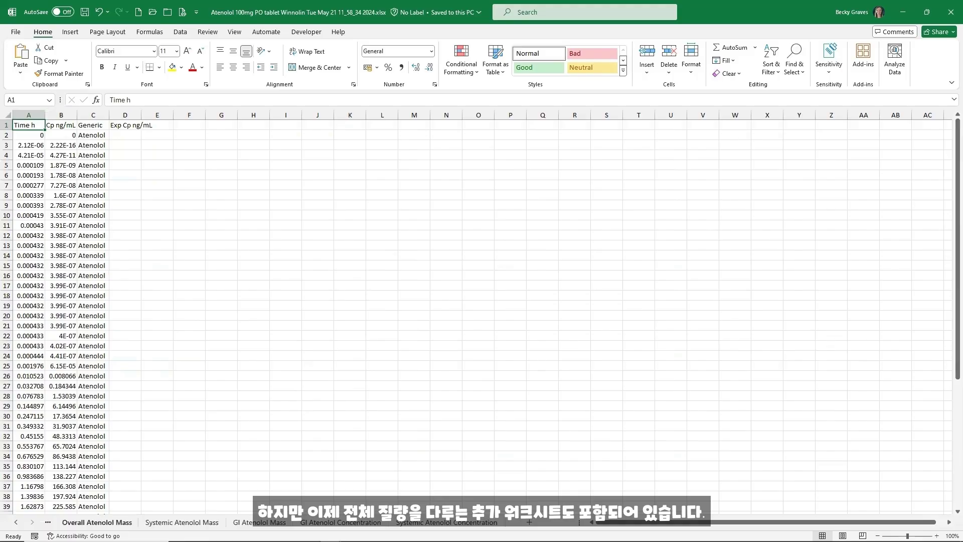
left_click(97, 522)
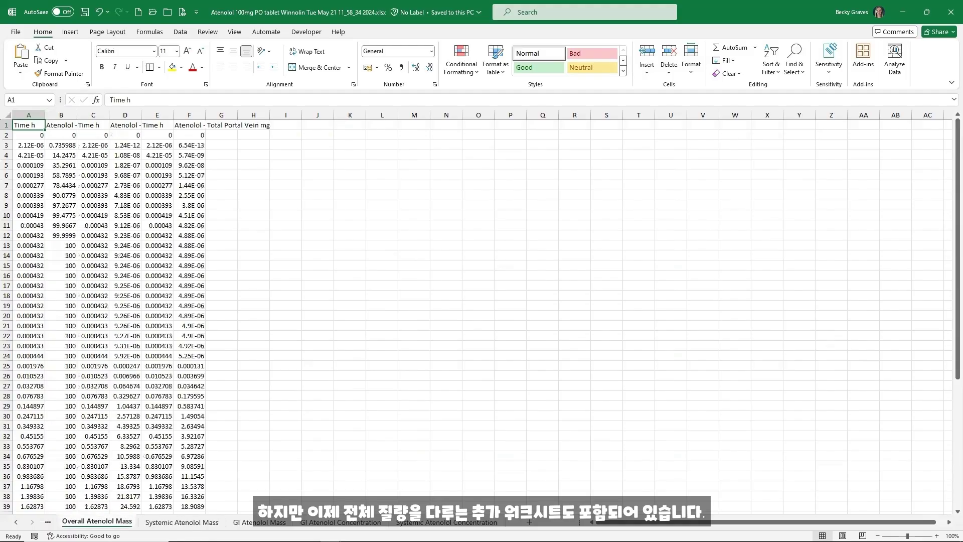
left_click(8, 115)
left_click(80, 114)
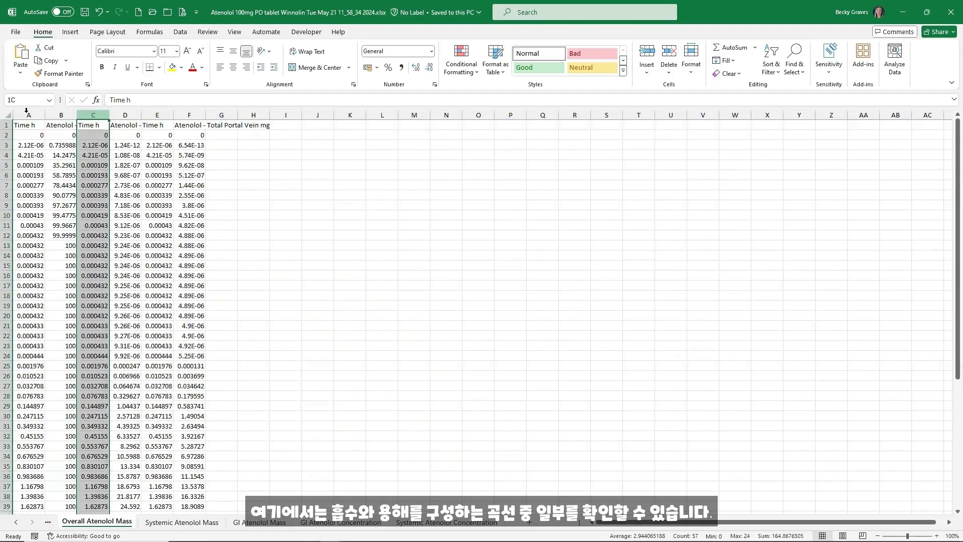
left_click(5, 115)
double_click(77, 115)
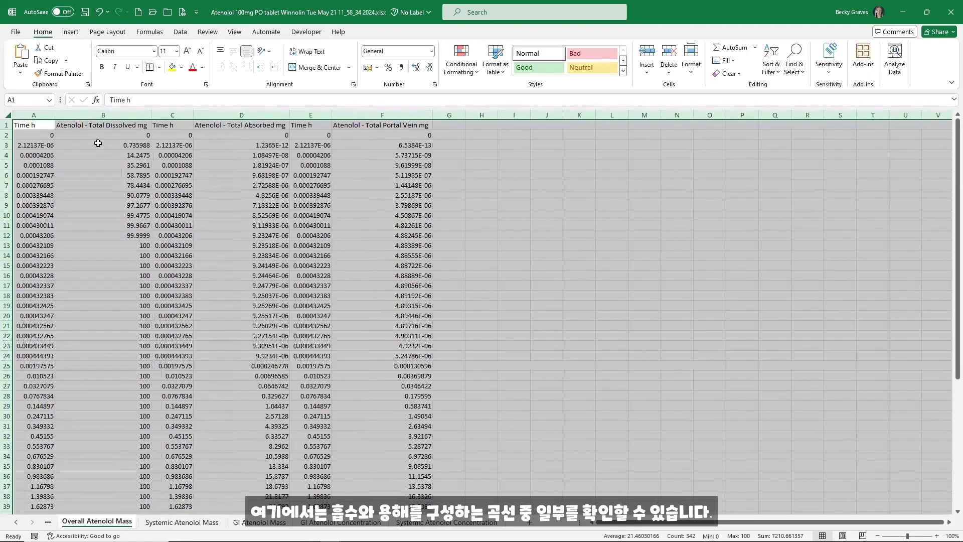
Examine the Total Dissolved, Total Absorbed and Total Portal Vein headers on the Overall Atenolol Mass sheet
left_click(106, 129)
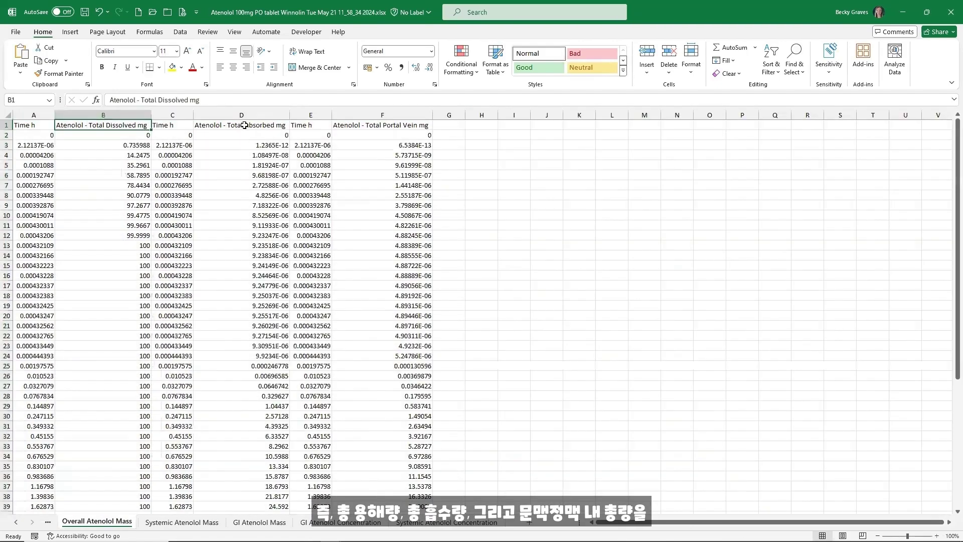
left_click(245, 128)
left_click(368, 127)
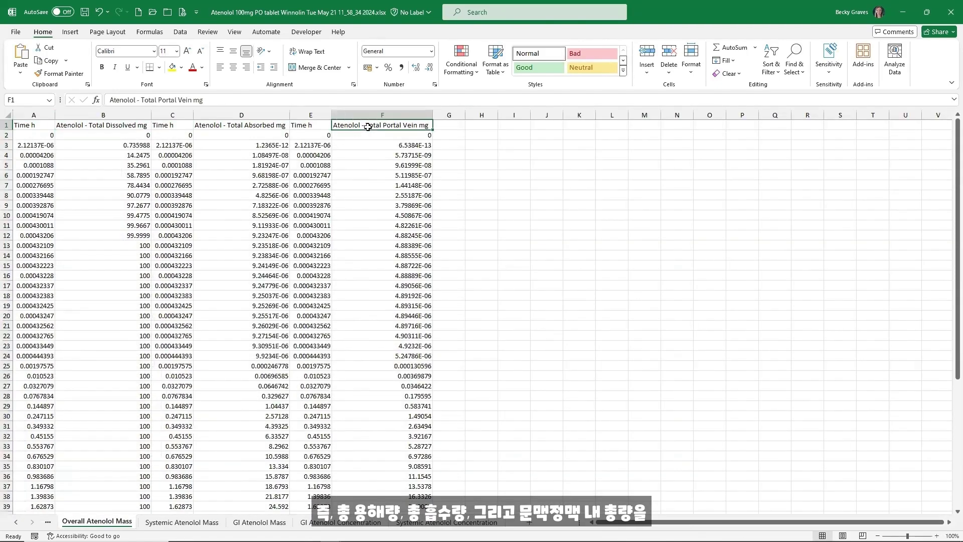
Inspect the mass present, renal clearance and general clearance headers on the Systemic Atenolol Mass sheet
left_click(181, 522)
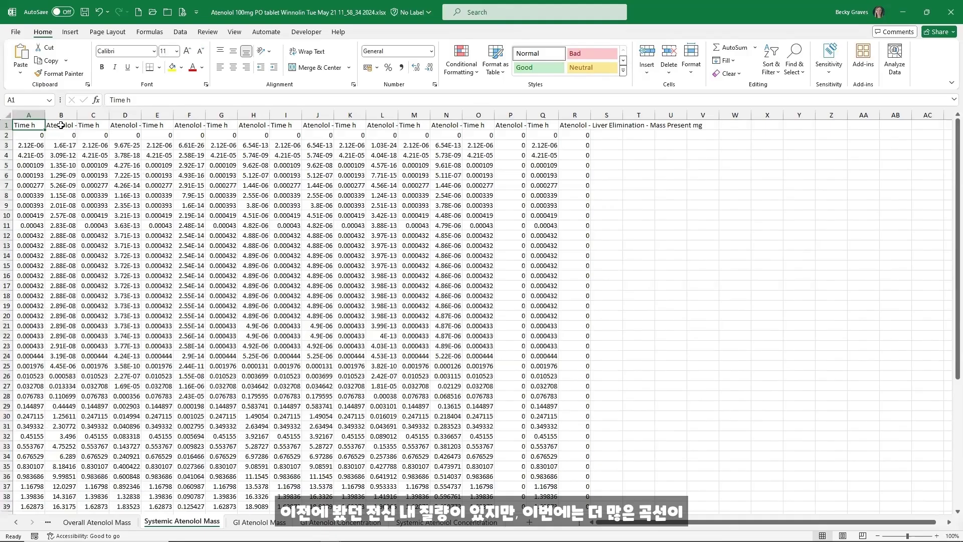
key("Right")
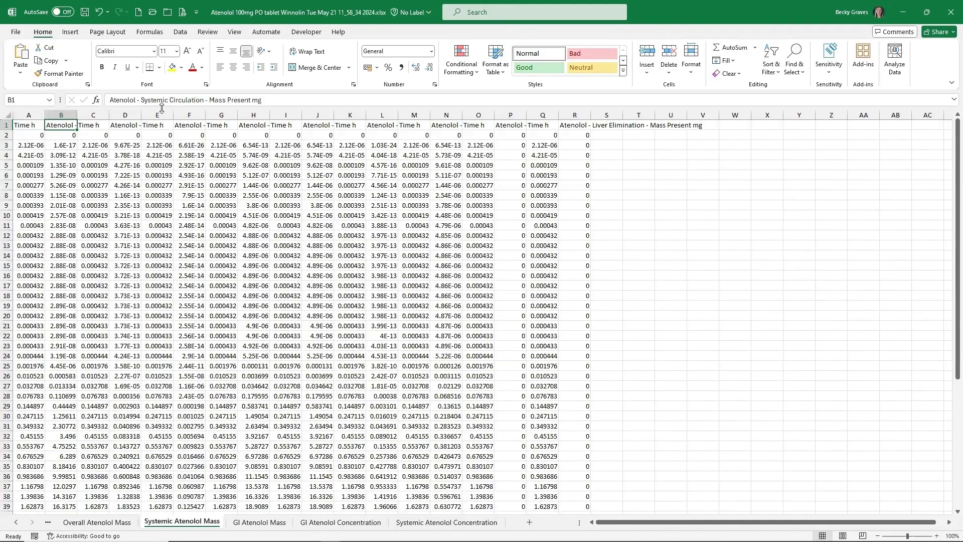
left_click(123, 123)
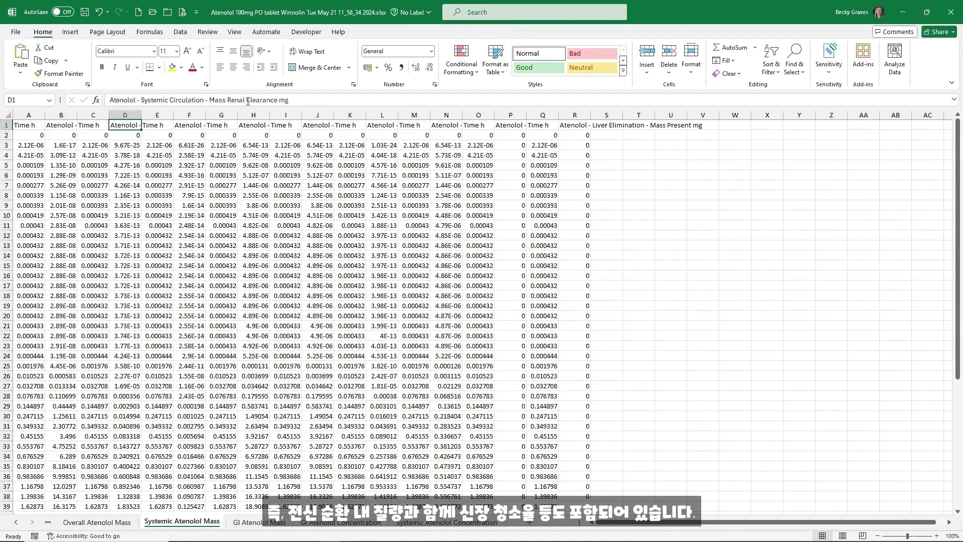
left_click(195, 126)
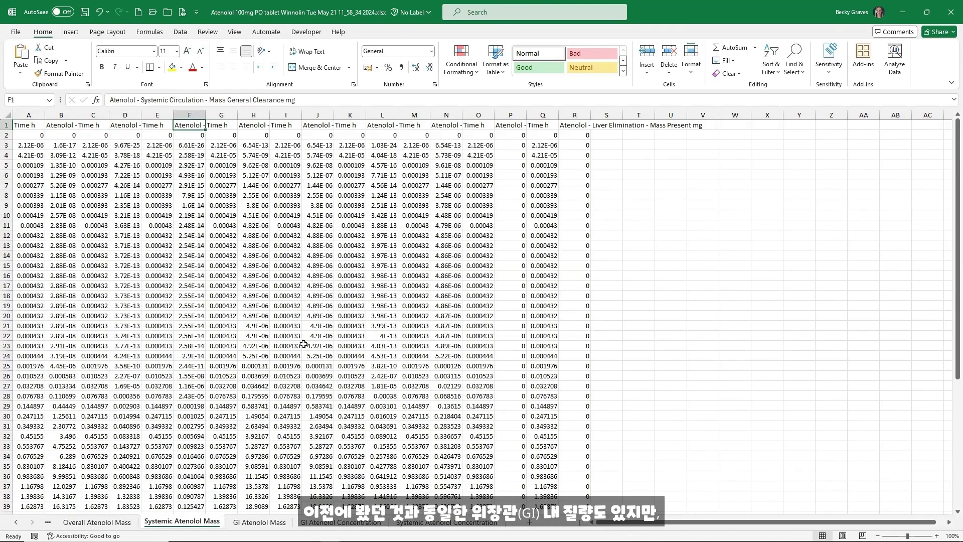
Read the first undissolved stomach header on the GI Atenolol Mass sheet and review its profile columns through the last one
left_click(269, 523)
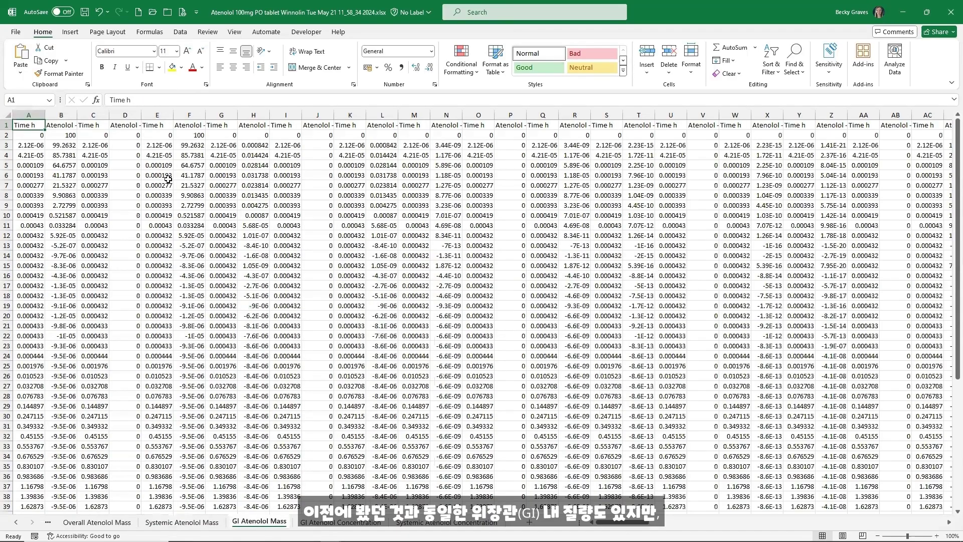
left_click(63, 125)
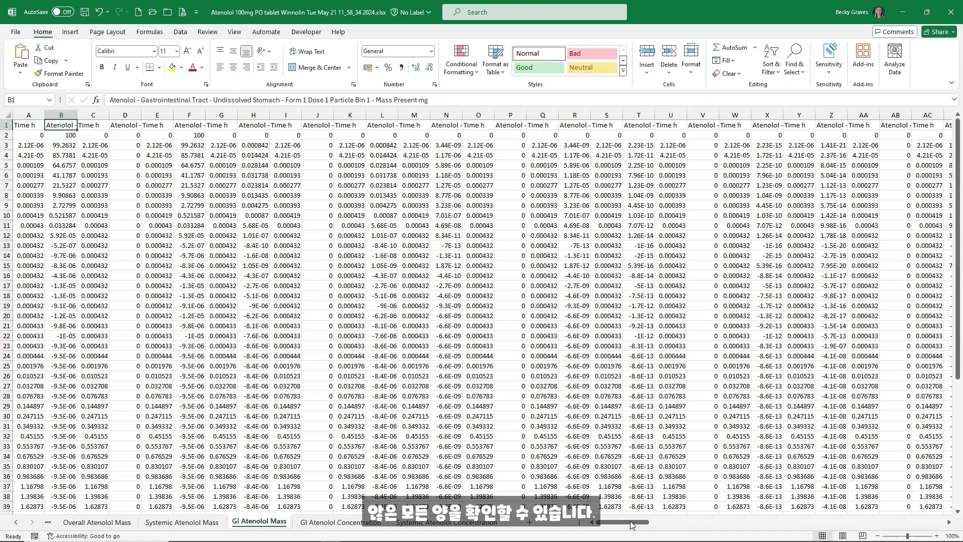
left_click_drag(630, 523, 948, 522)
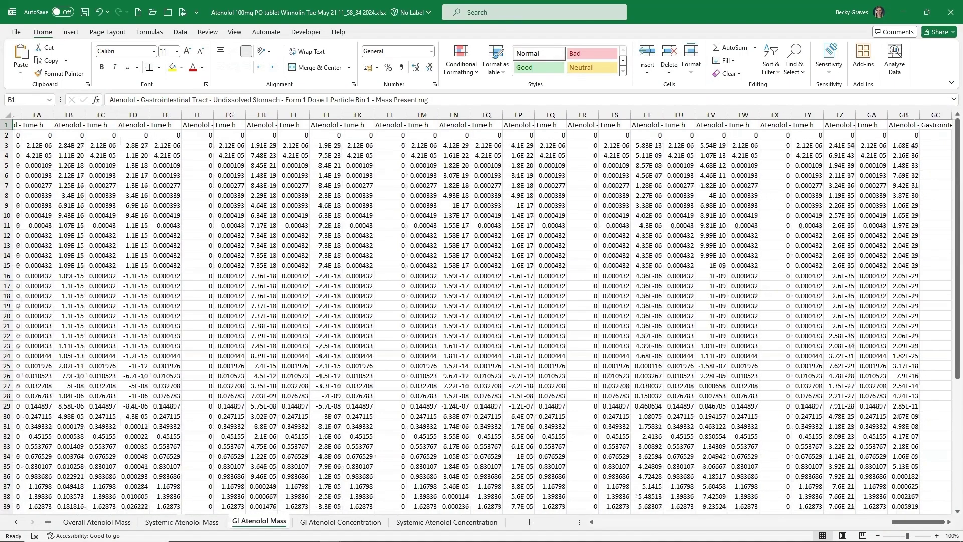
Check the dissolved stomach concentration header on the GI Atenolol Concentration sheet, along with the separate time columns of its profiles
left_click(376, 522)
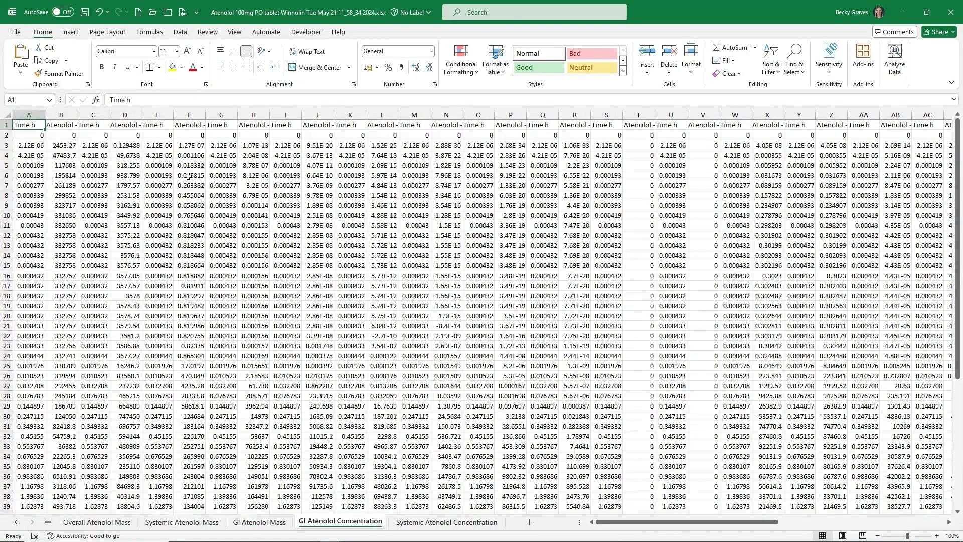
left_click(64, 122)
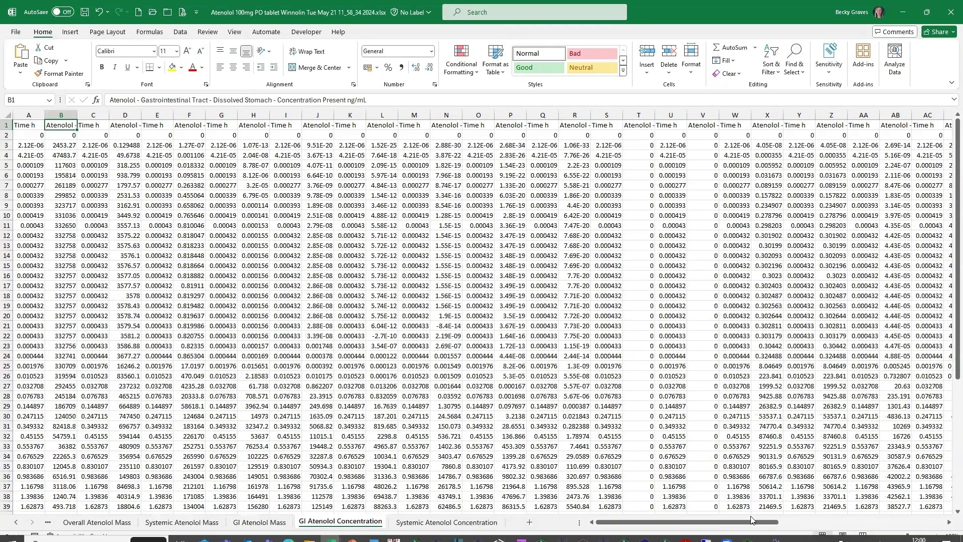
scroll(864, 524, "right", 2)
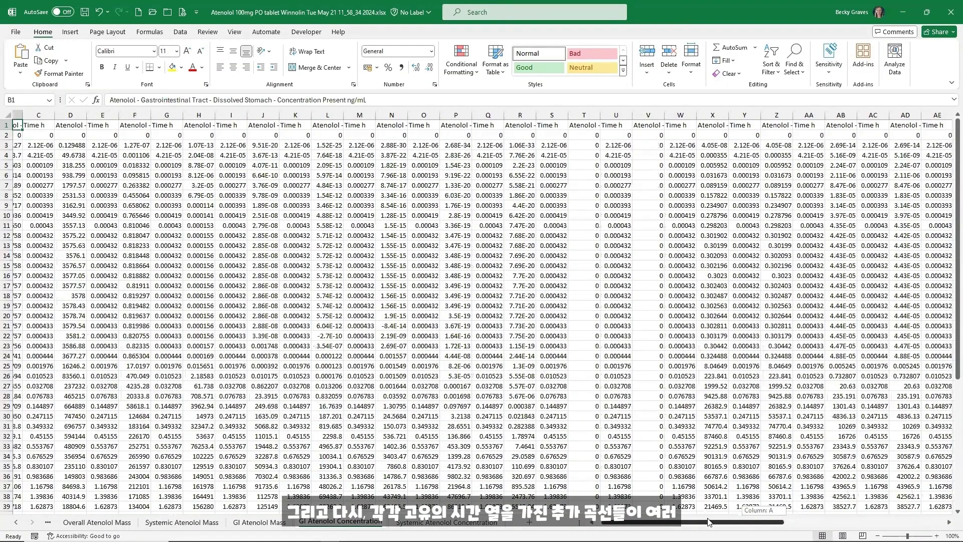
scroll(34, 121, "left", 2)
left_click(29, 115)
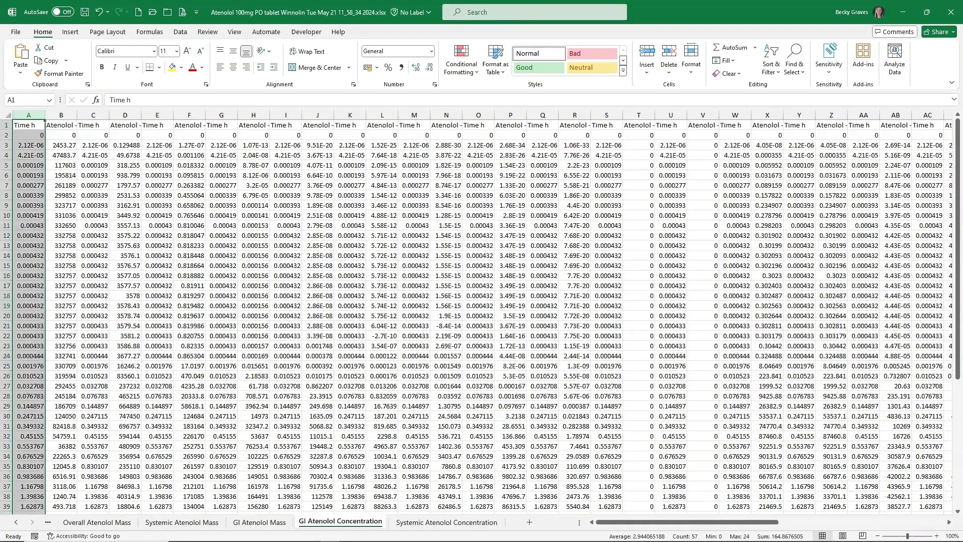
Inspect the systemic circulation profile headers, including blood and plasma concentration, on the Systemic Atenolol Concentration sheet
left_click(446, 522)
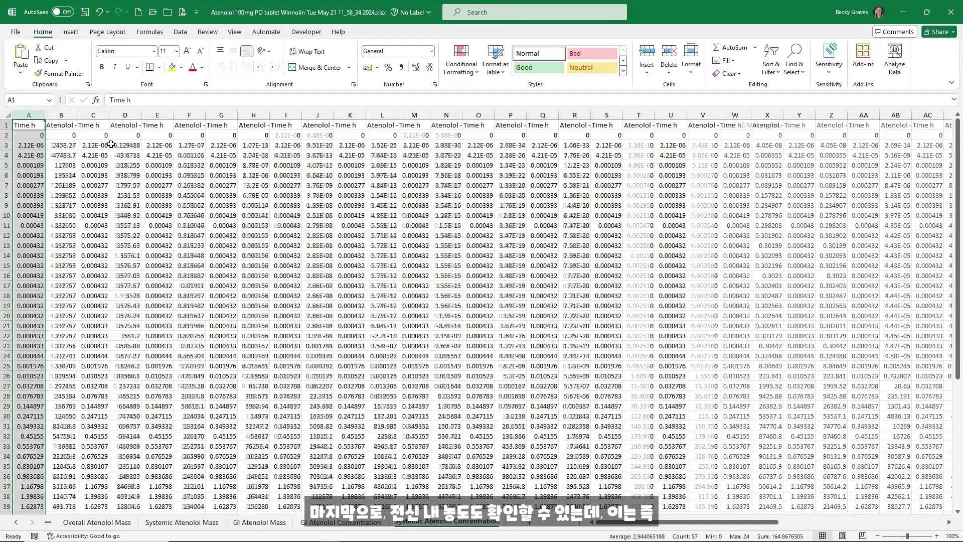
left_click(62, 126)
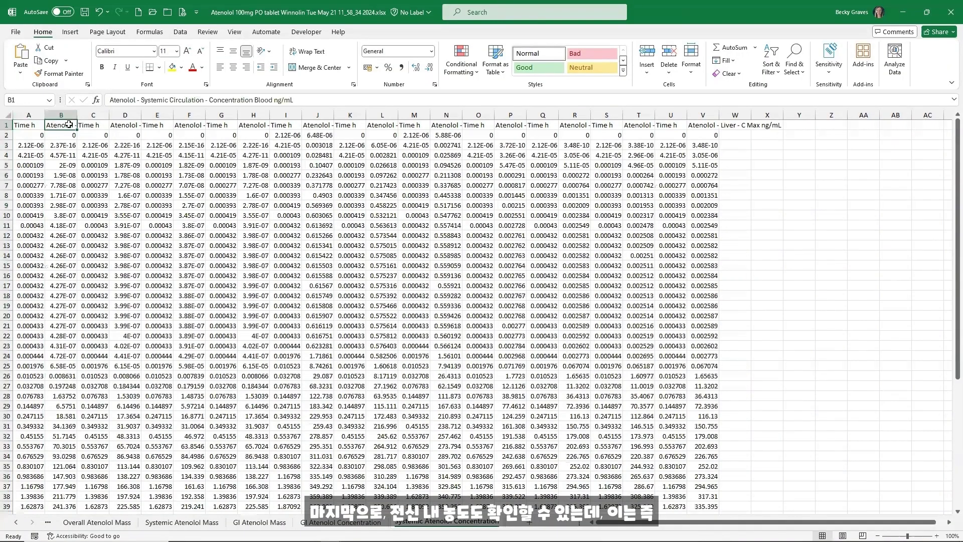
left_click(127, 125)
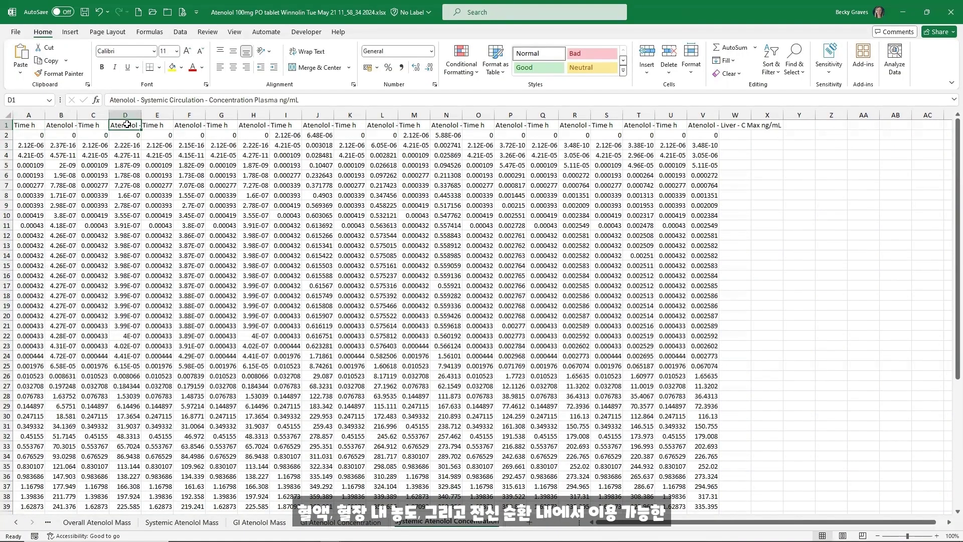
left_click(185, 125)
left_click(258, 126)
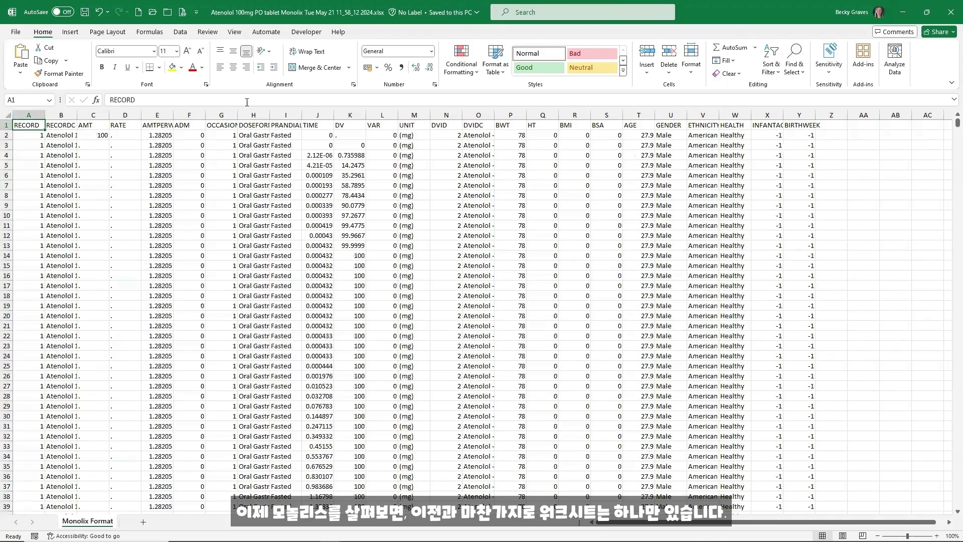
Fit the DVIDC column to its contents in the Atenolol Monolix 11_58_12 workbook and review the stacked profiles down to the last row
double_click(494, 115)
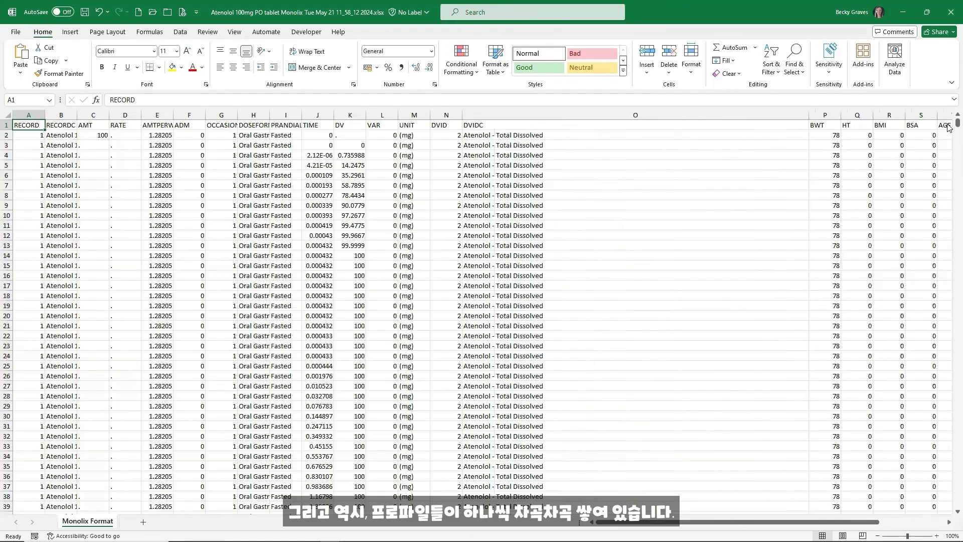
left_click_drag(957, 122, 957, 482)
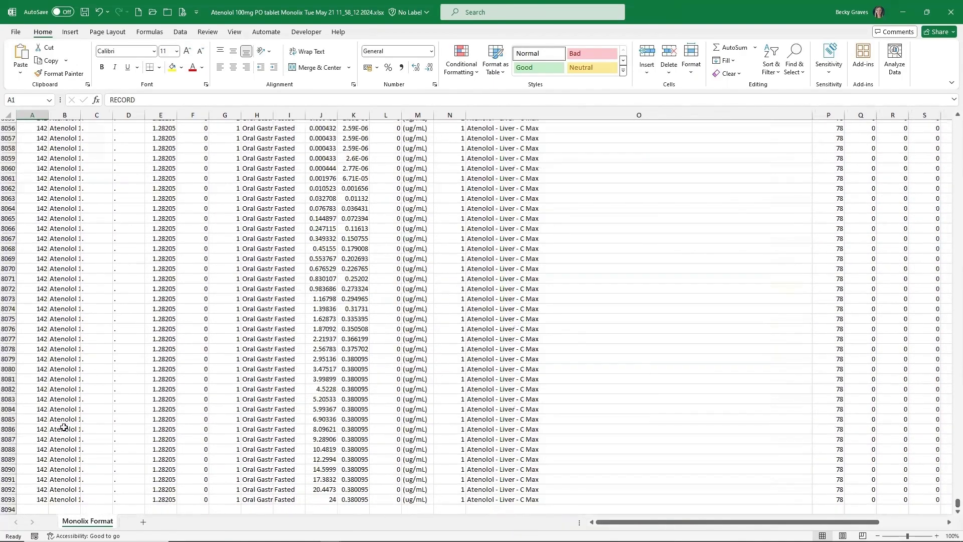